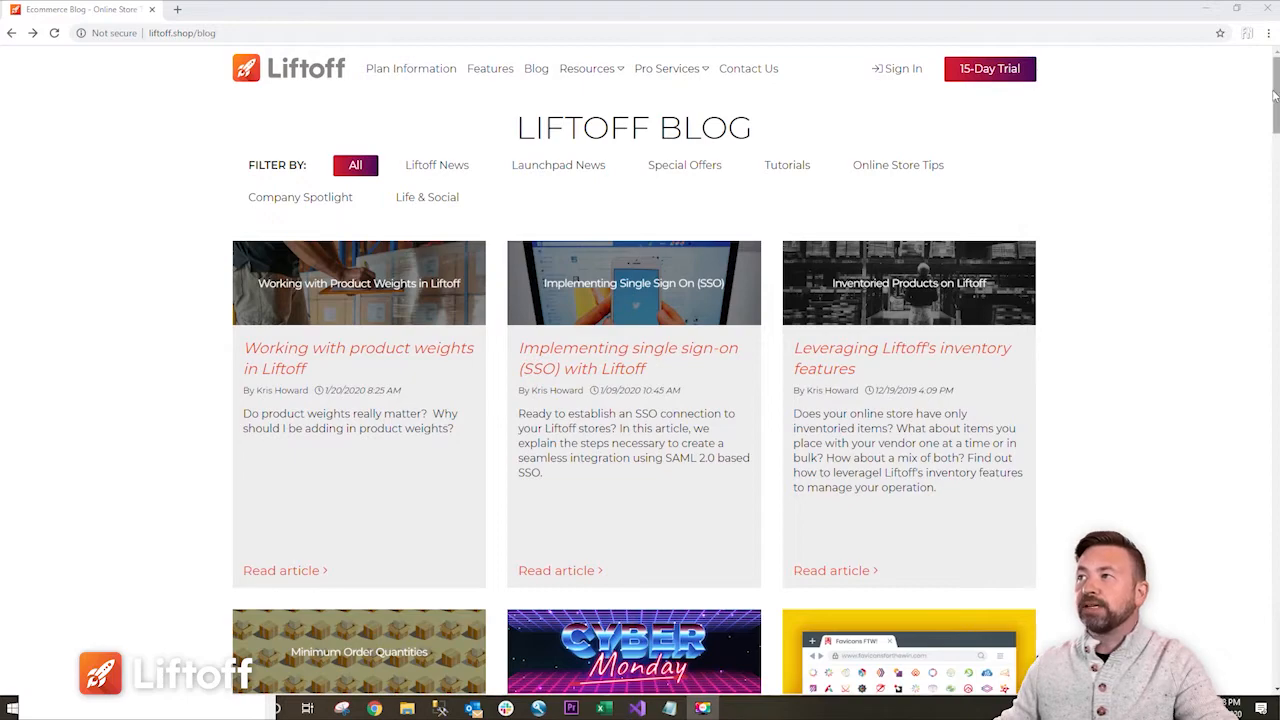
# - Browse the Liftoff blog and read the opening of the article on working with product weights
pyautogui.scroll(-8, 1274, 120)
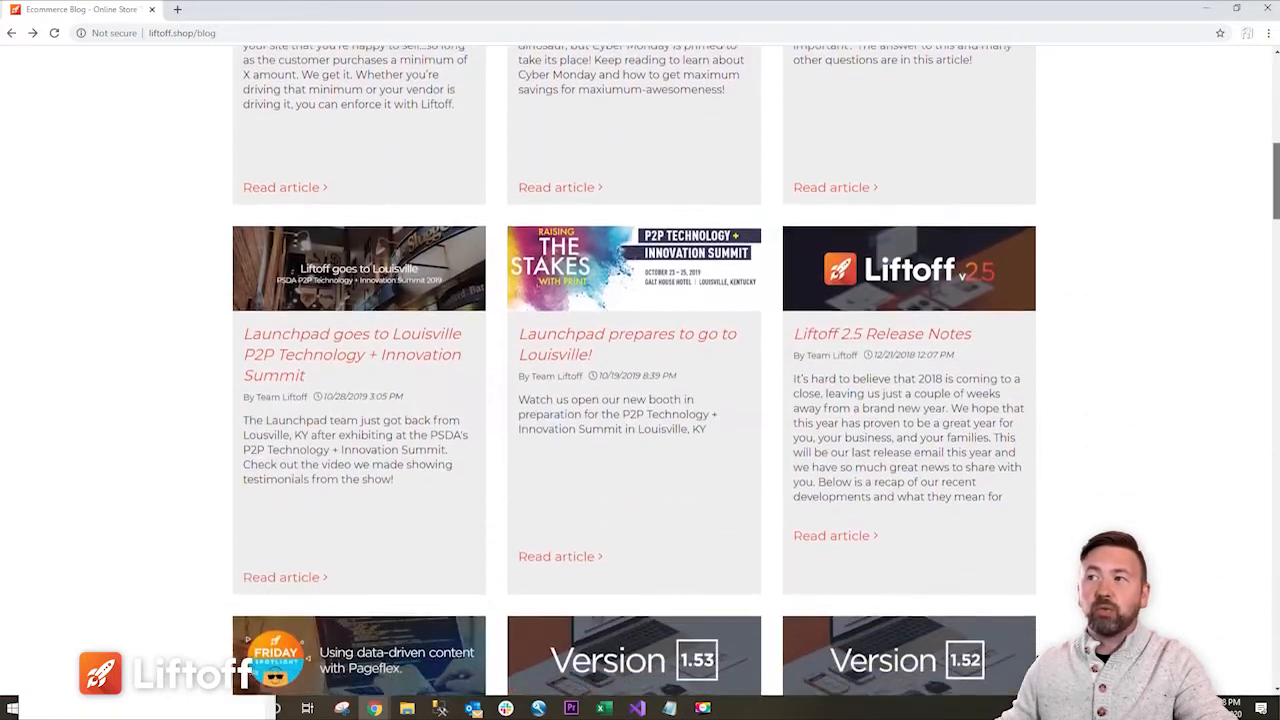
pyautogui.scroll(4, 1274, 120)
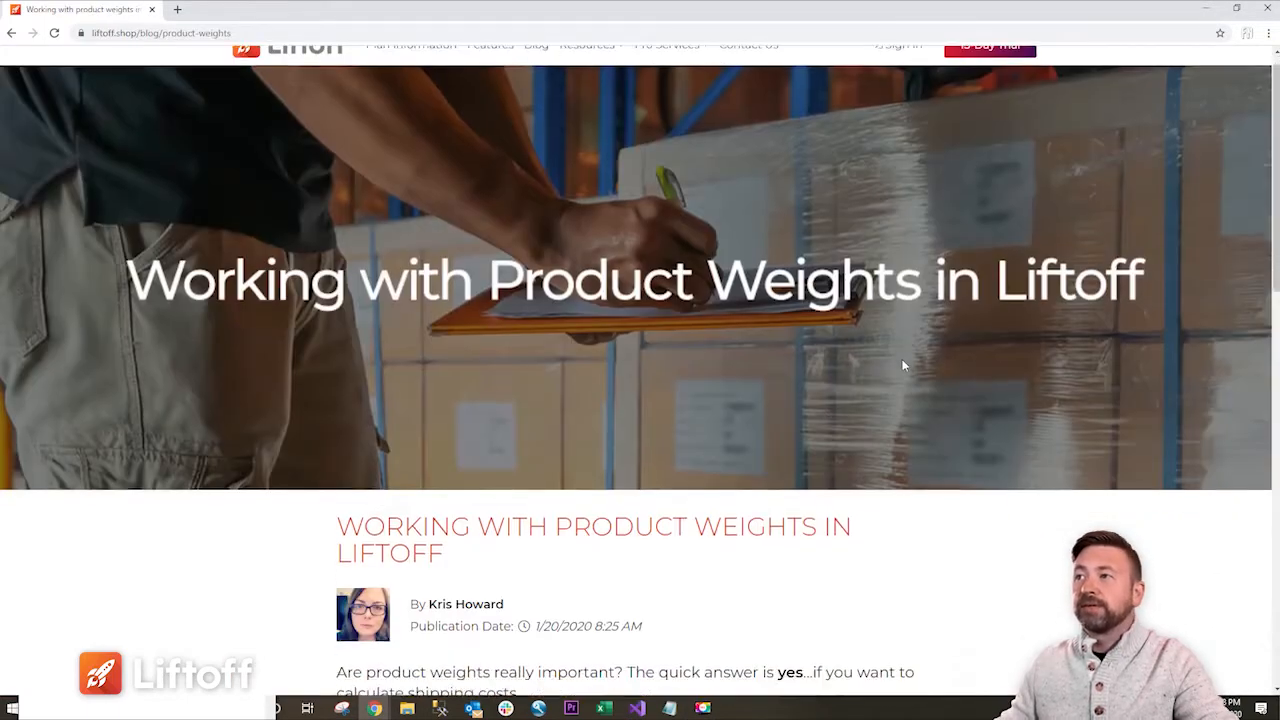
pyautogui.scroll(-4, 903, 370)
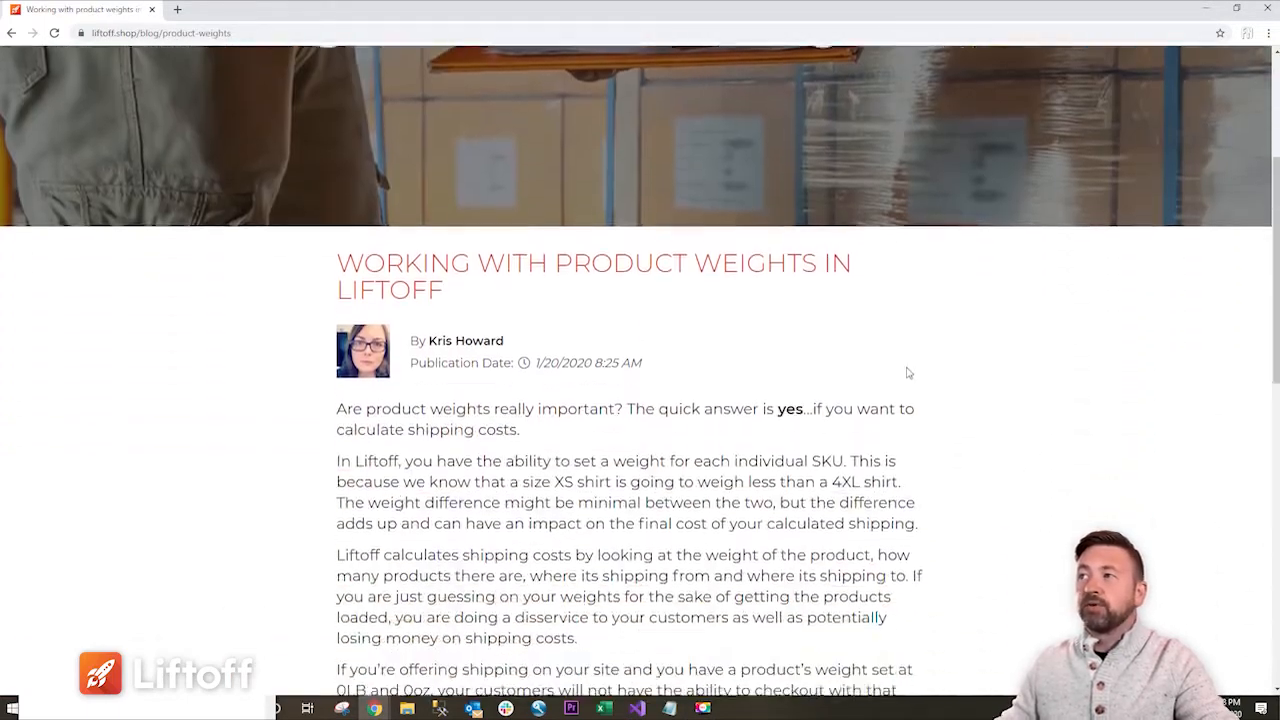
pyautogui.moveTo(1274, 241); pyautogui.dragTo(1274, 97)
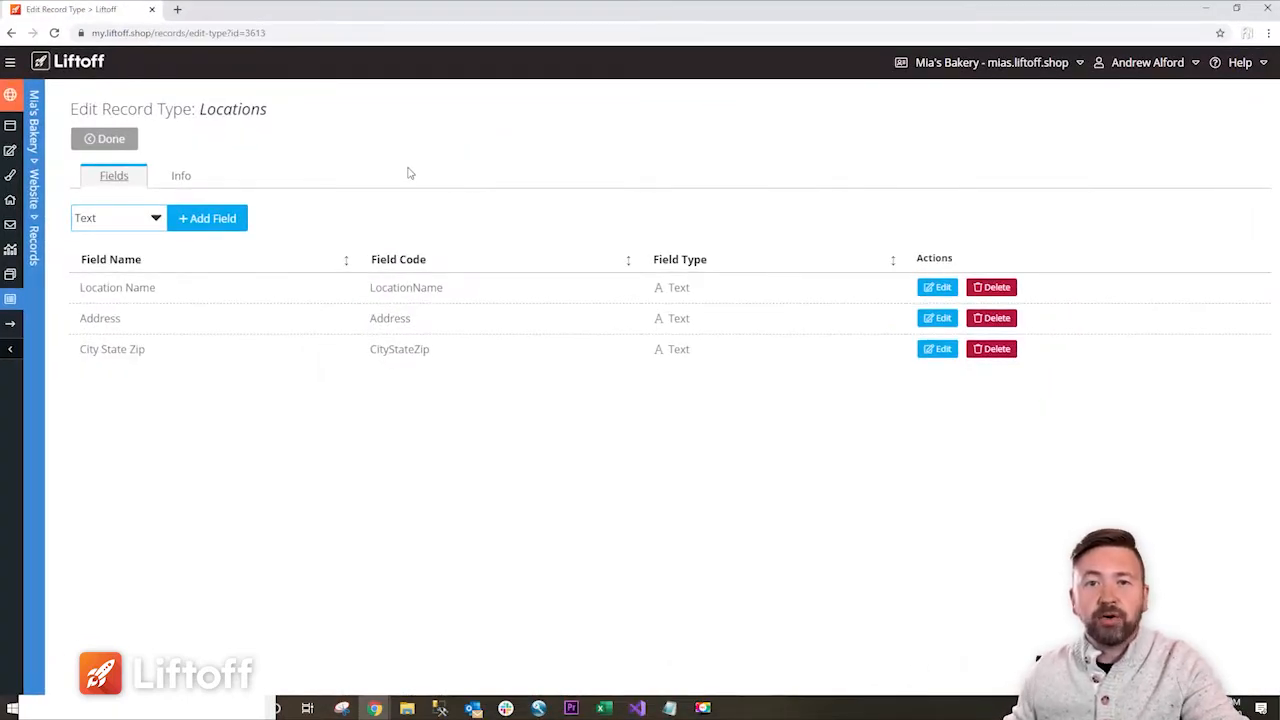
# - Leave the Locations record type editor and look through the list of Locations records
pyautogui.click(107, 140)
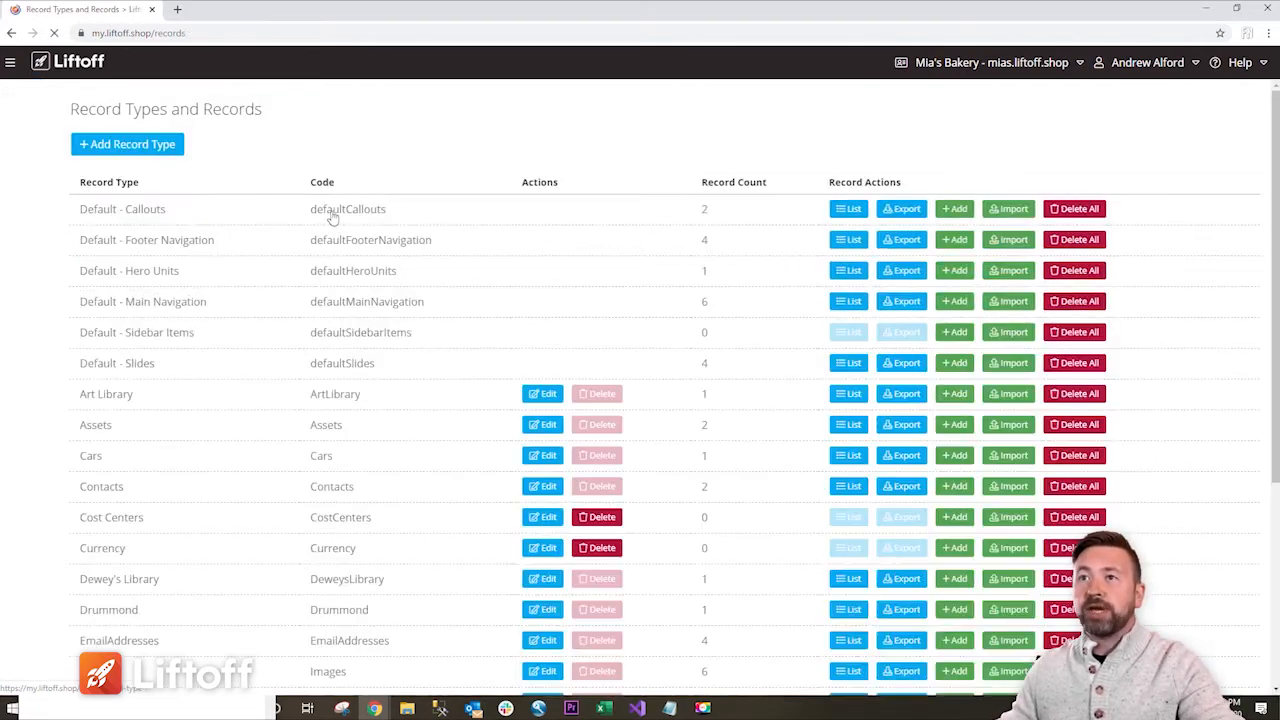
pyautogui.scroll(-1, 655, 385)
pyautogui.scroll(-3, 648, 392)
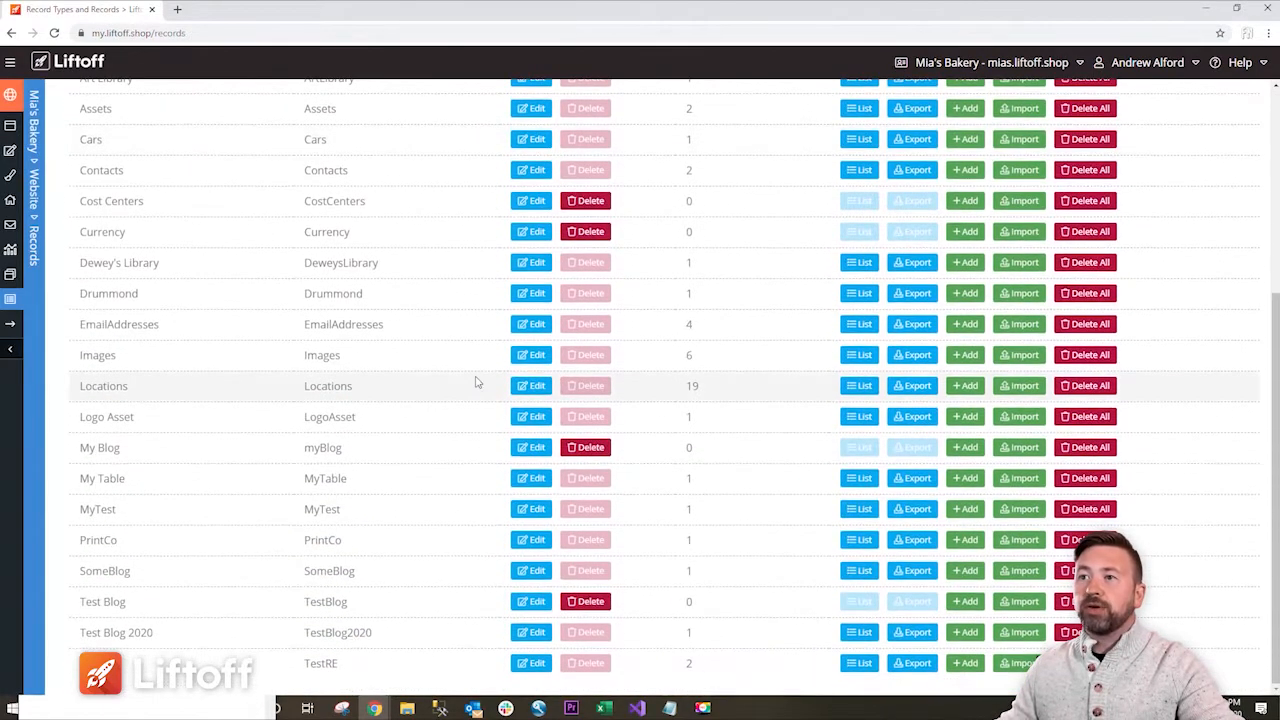
pyautogui.click(860, 387)
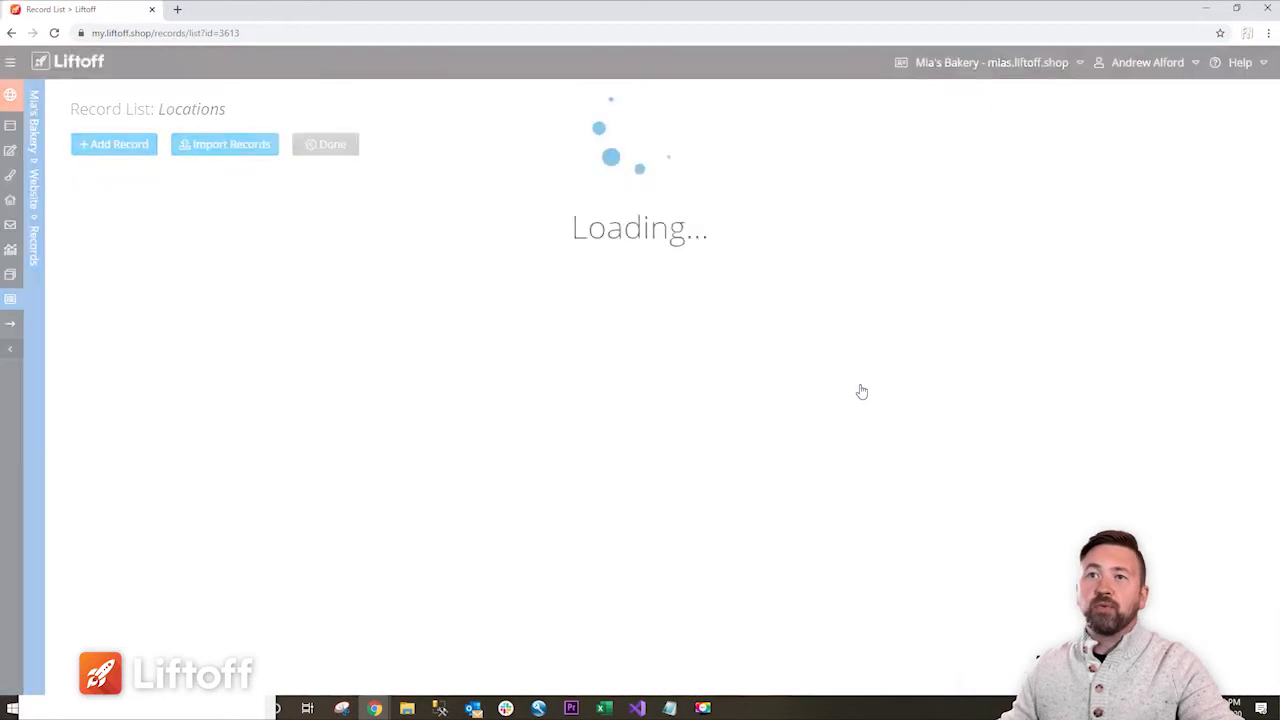
pyautogui.scroll(-2, 940, 479)
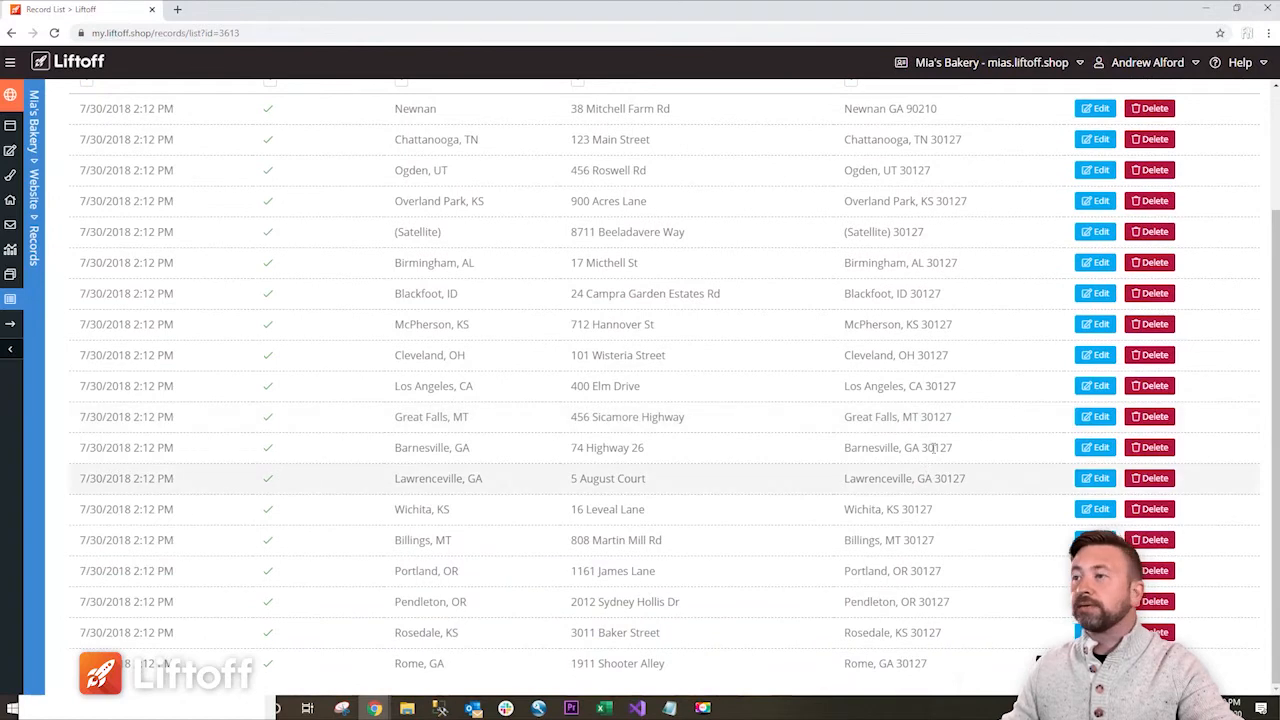
# - View the Chattanooga, TN location record's fields and return to the record types overview
pyautogui.click(1096, 139)
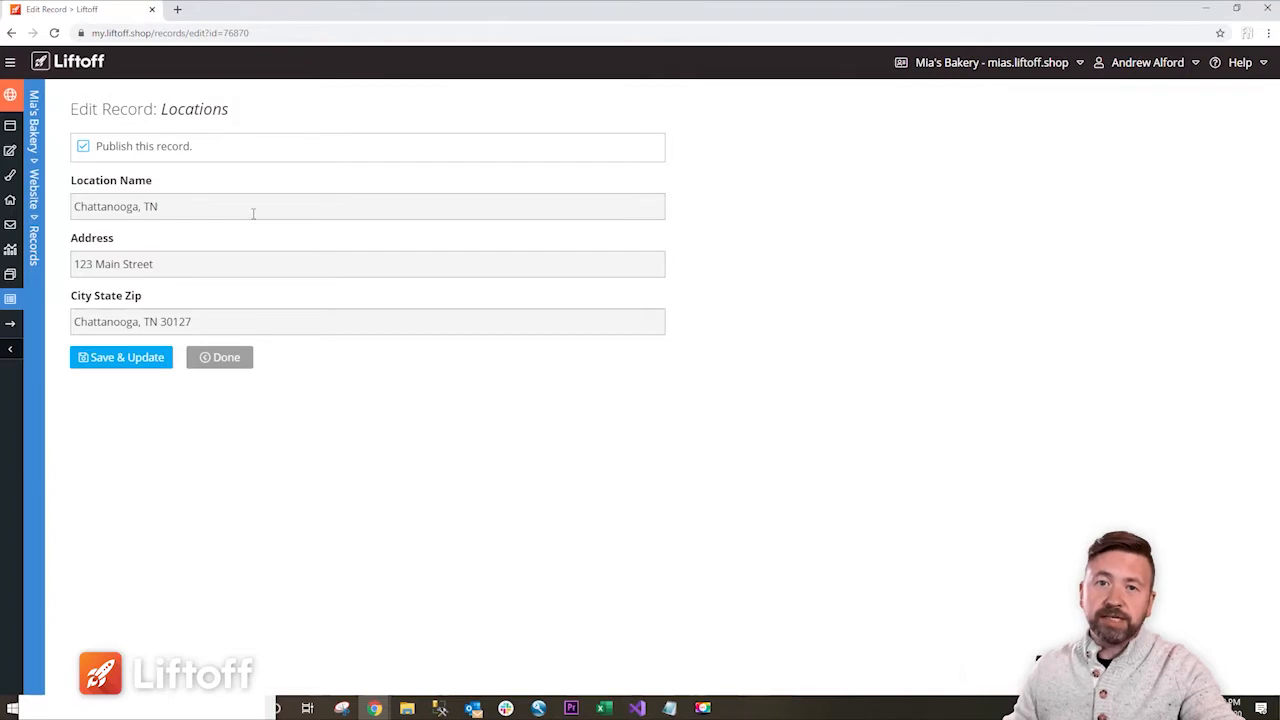
pyautogui.click(219, 357)
pyautogui.click(331, 141)
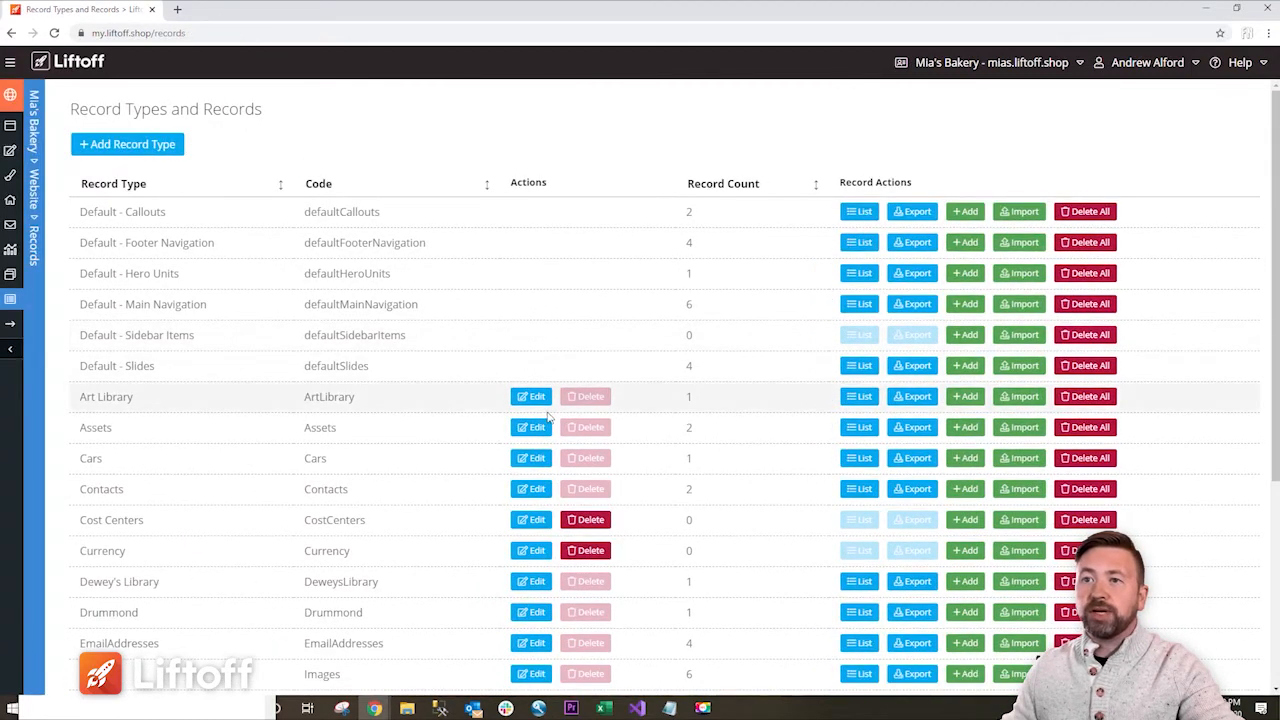
# - Open the Locations record type, check the code in its info settings, and return to its field list
pyautogui.scroll(-3, 789, 580)
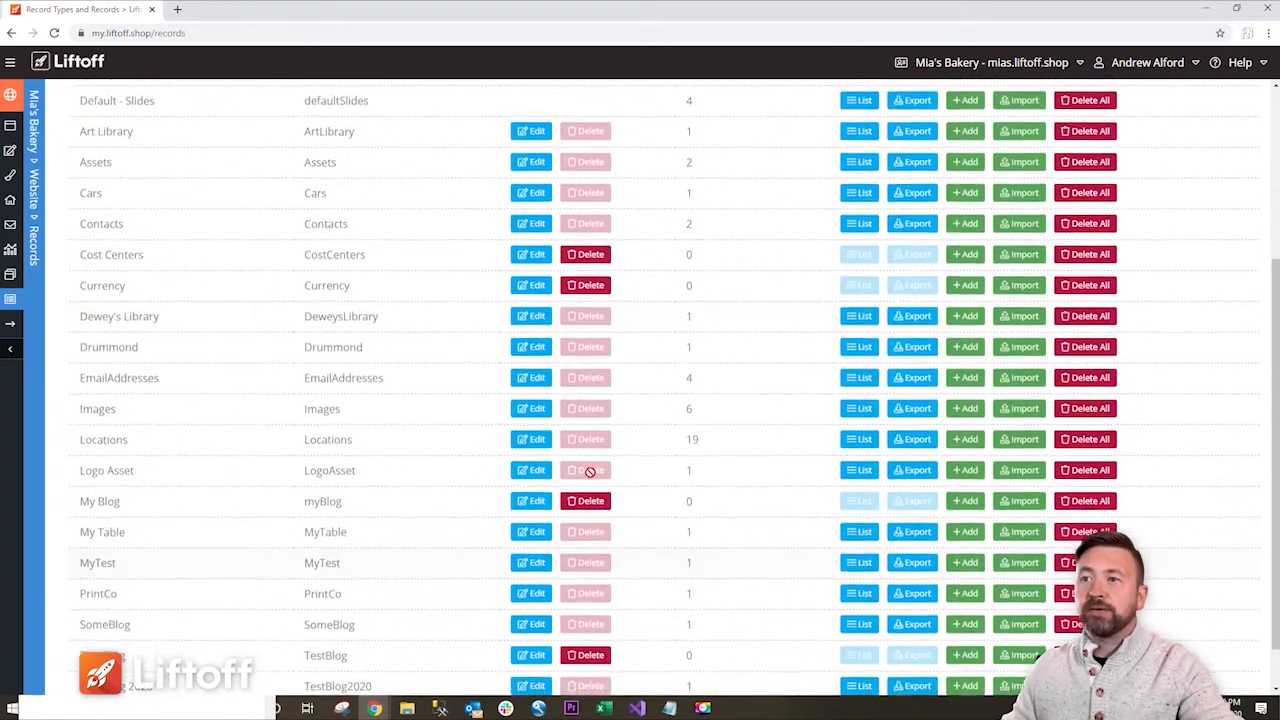
pyautogui.click(520, 440)
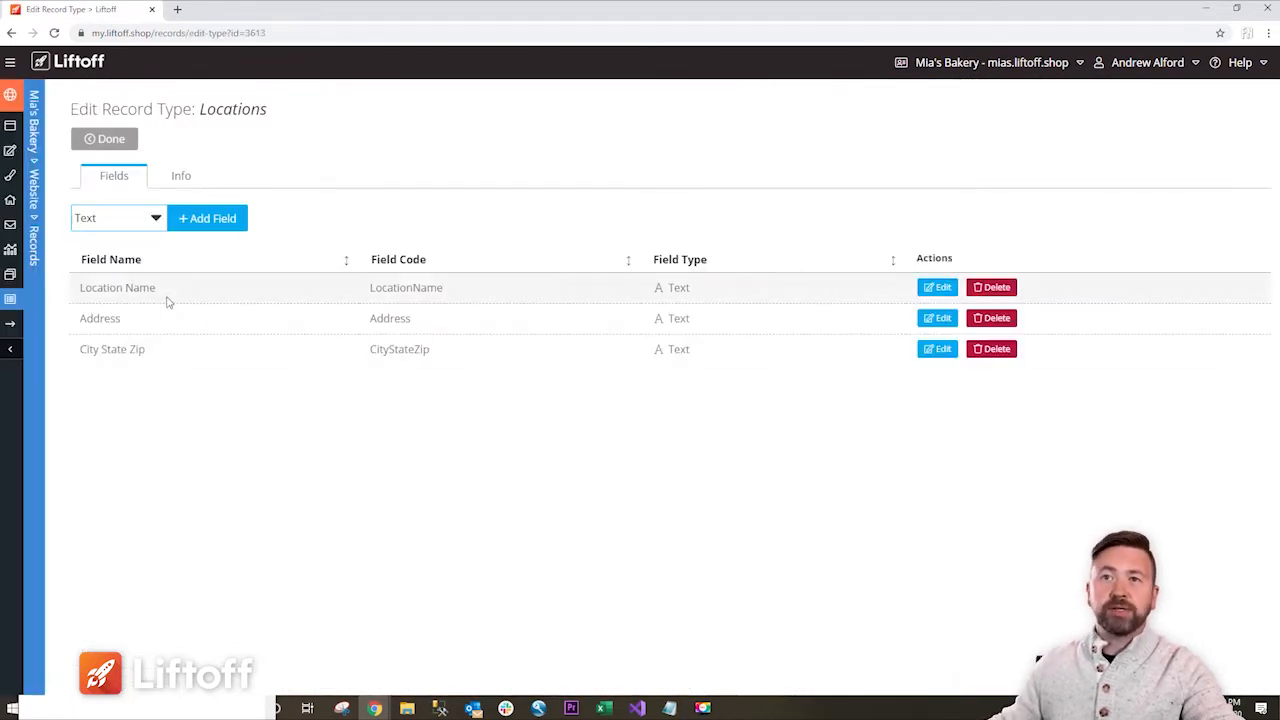
pyautogui.click(180, 175)
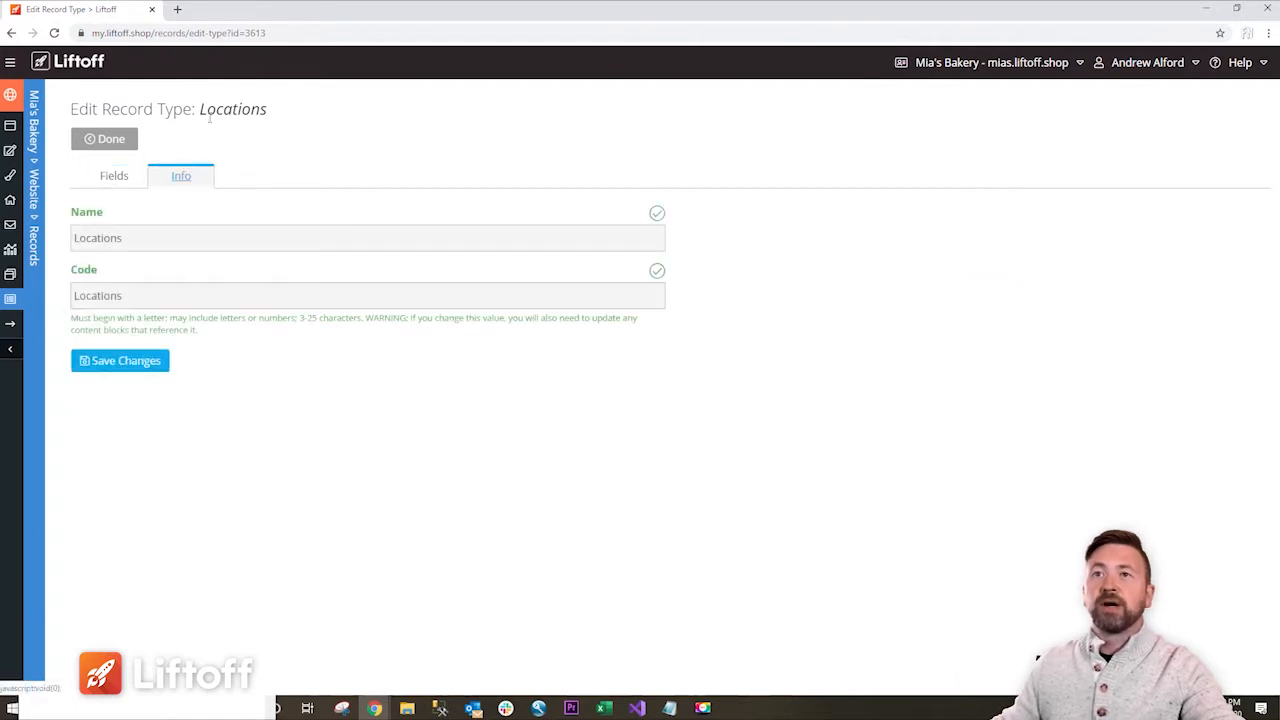
pyautogui.moveTo(172, 294); pyautogui.dragTo(58, 297)
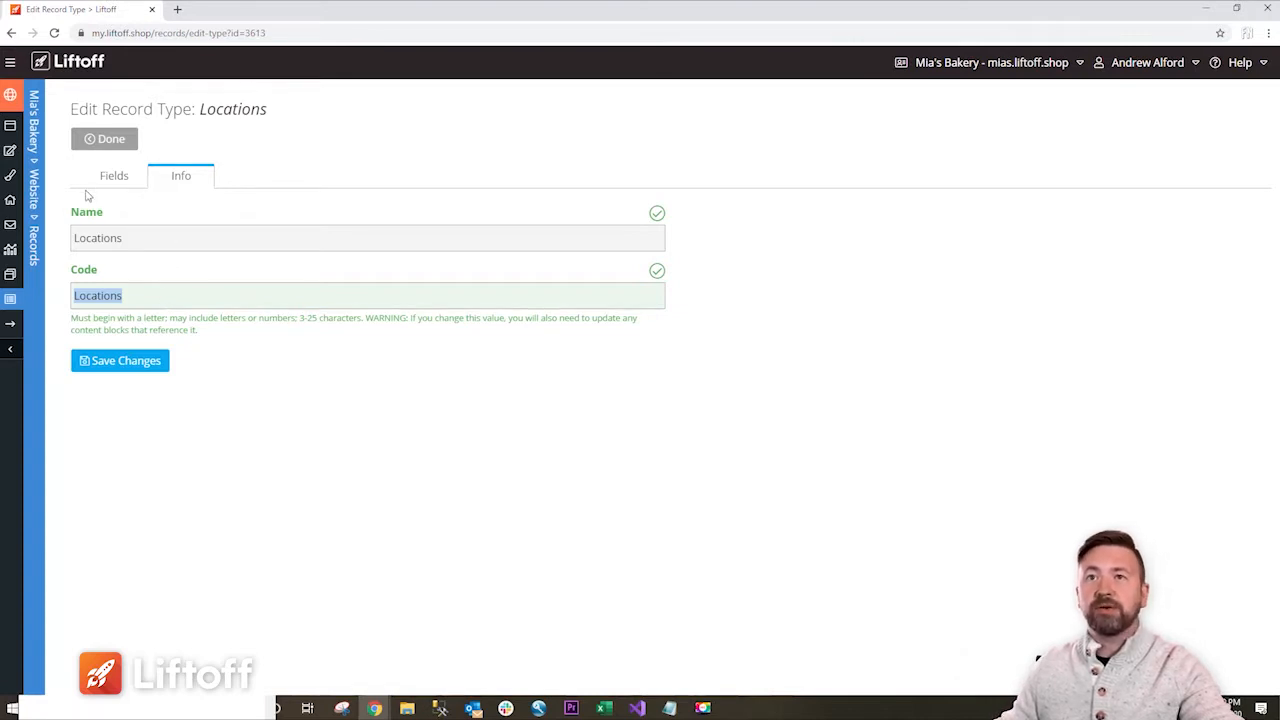
pyautogui.click(113, 176)
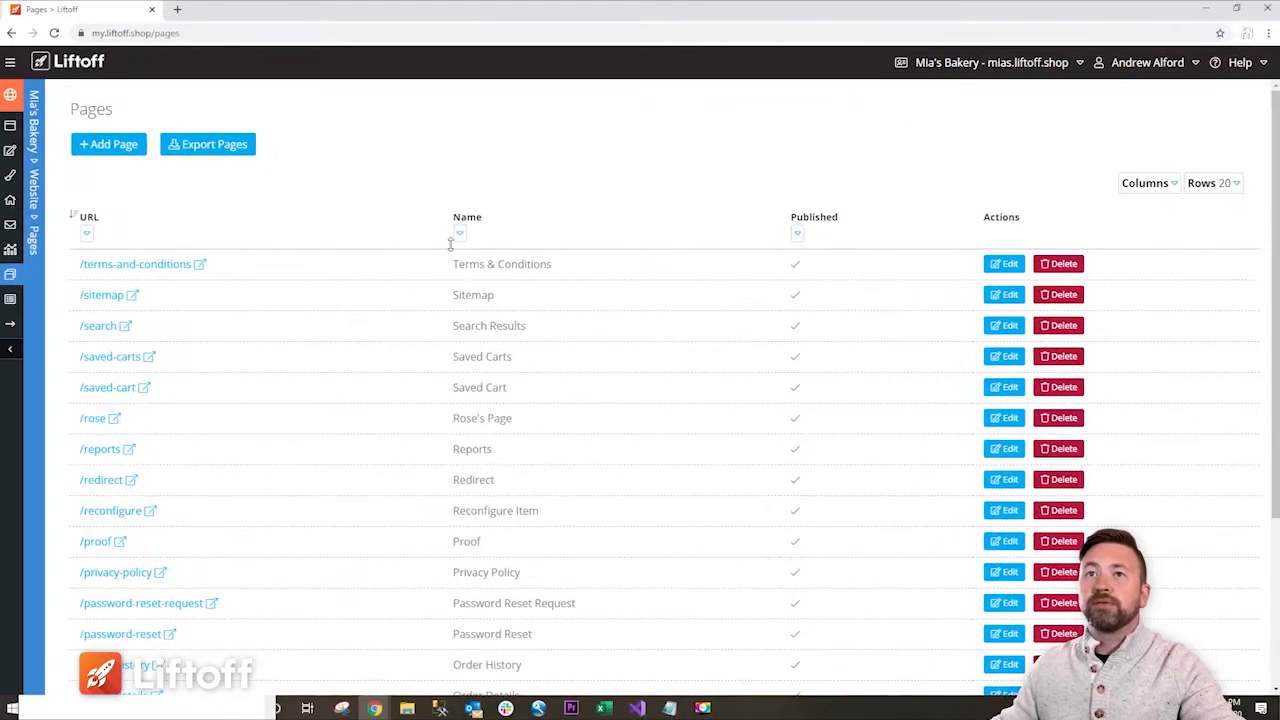
# - Create a page with name and title "Locations", URL path "locations" and the Default Page Layout
pyautogui.click(114, 144)
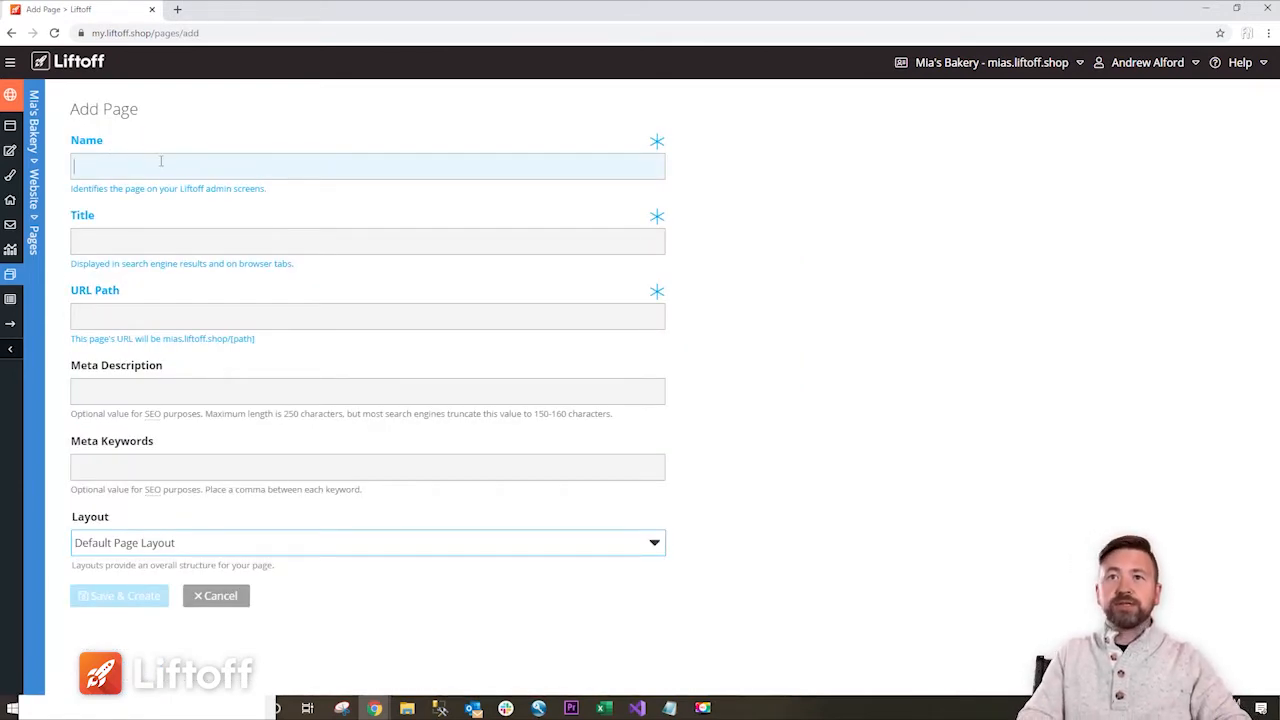
pyautogui.write('Lo')
pyautogui.write('L')
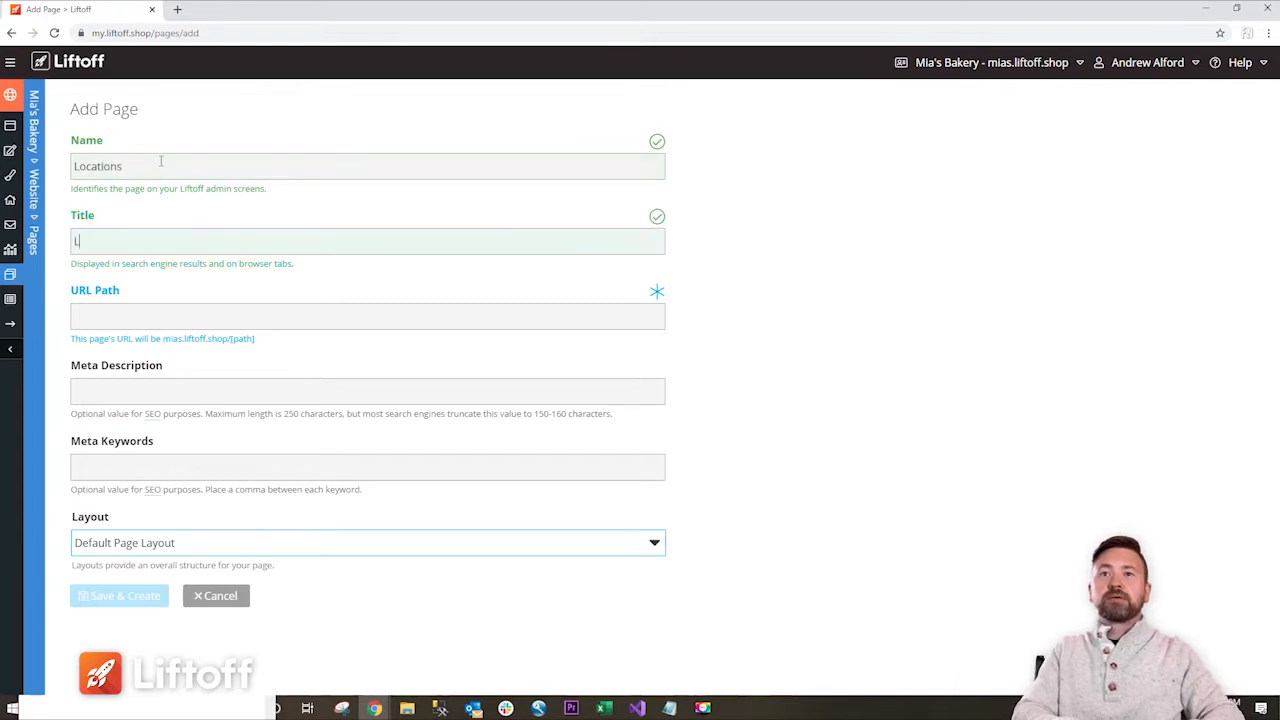
pyautogui.press('Tab')
pyautogui.write('locations')
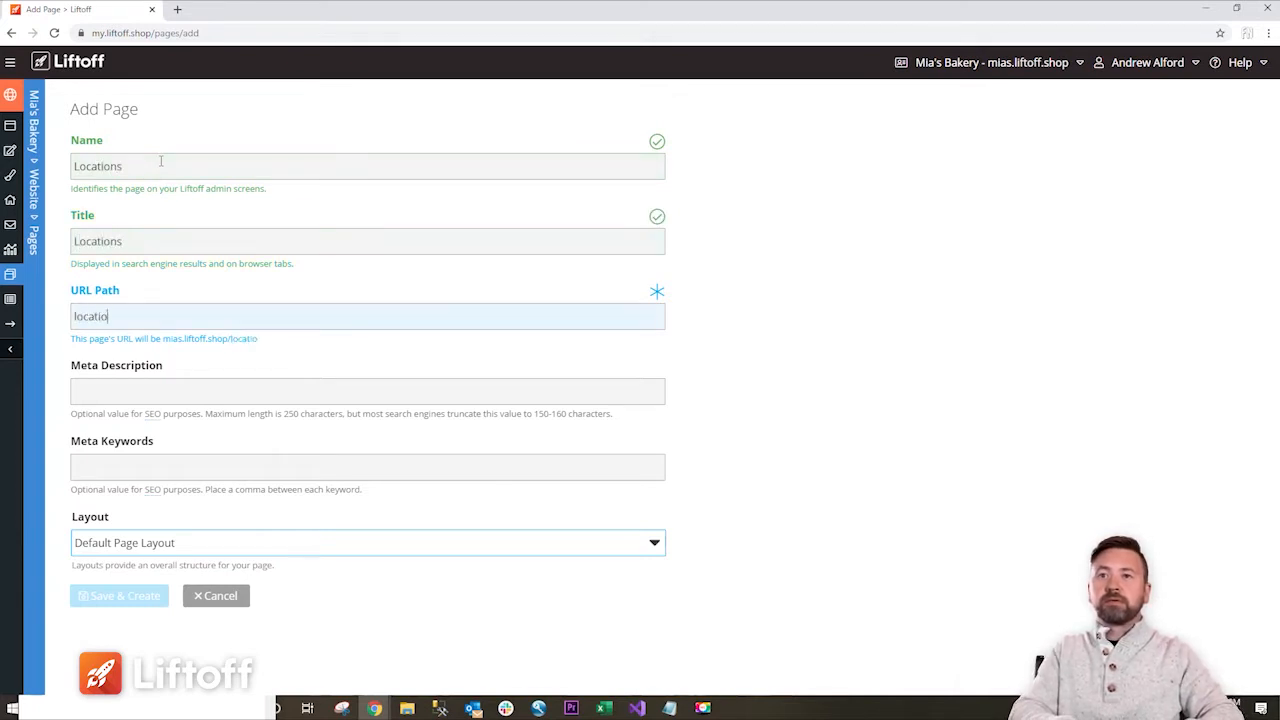
pyautogui.doubleClick(281, 18)
pyautogui.scroll(-2, 430, 560)
pyautogui.click(436, 597)
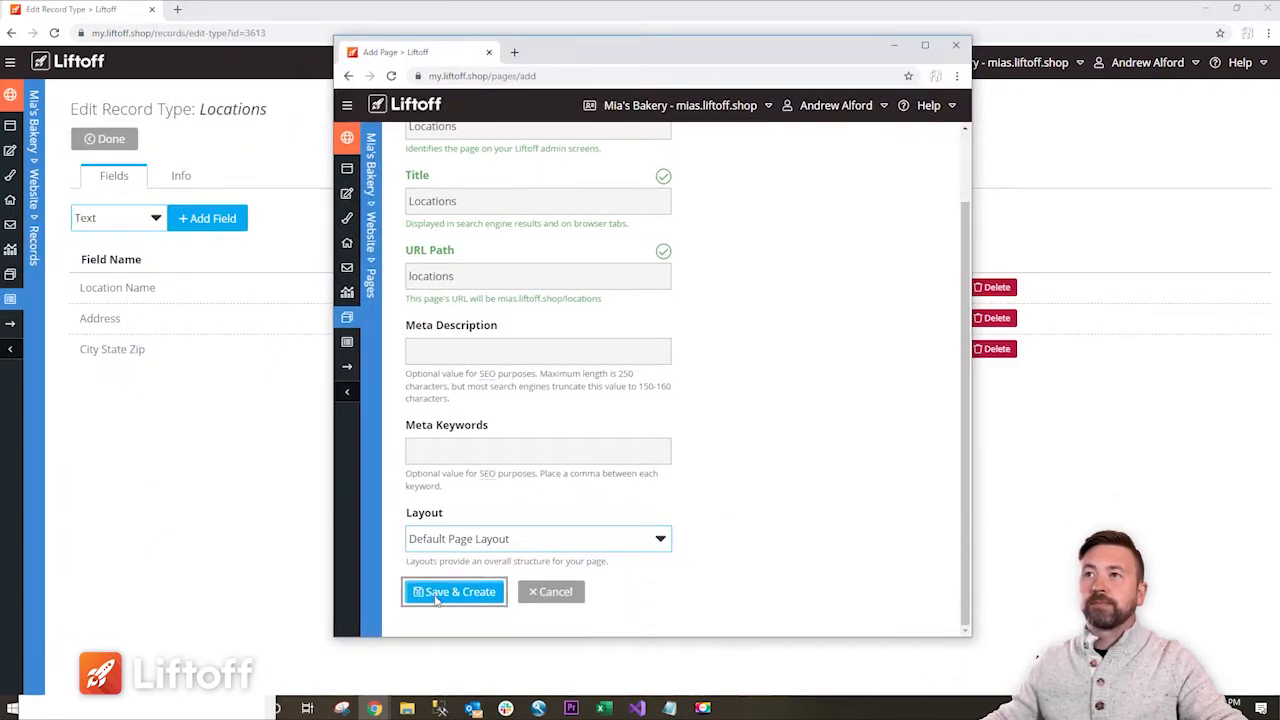
pyautogui.moveTo(669, 60); pyautogui.dragTo(591, 73)
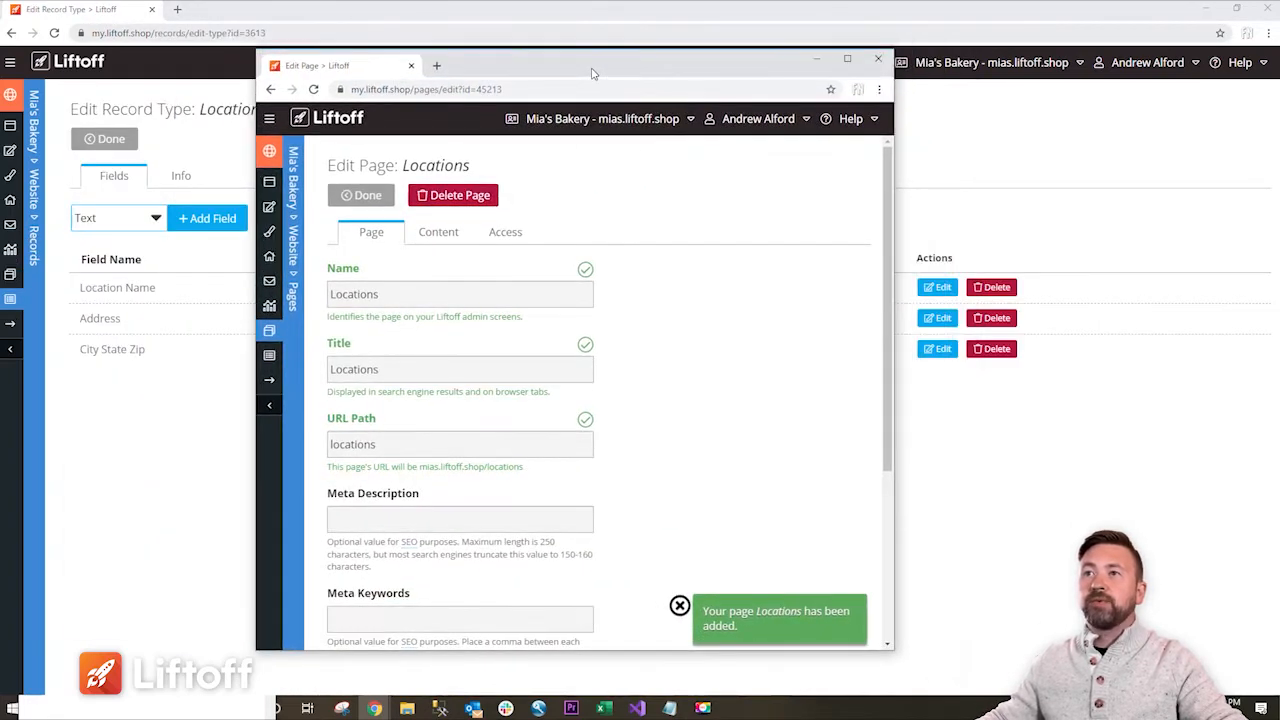
pyautogui.doubleClick(591, 73)
# - Check the new page's content settings and start a new content block named "LocationRepeater"
pyautogui.click(160, 182)
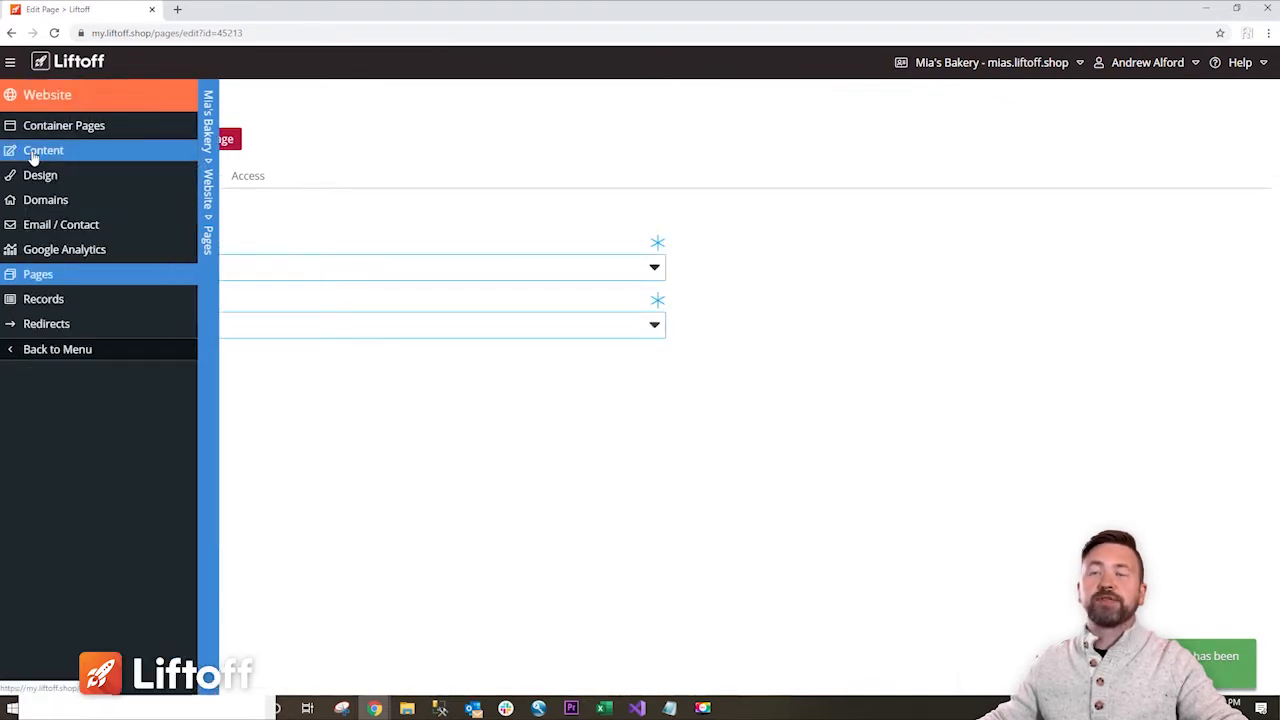
pyautogui.click(34, 152)
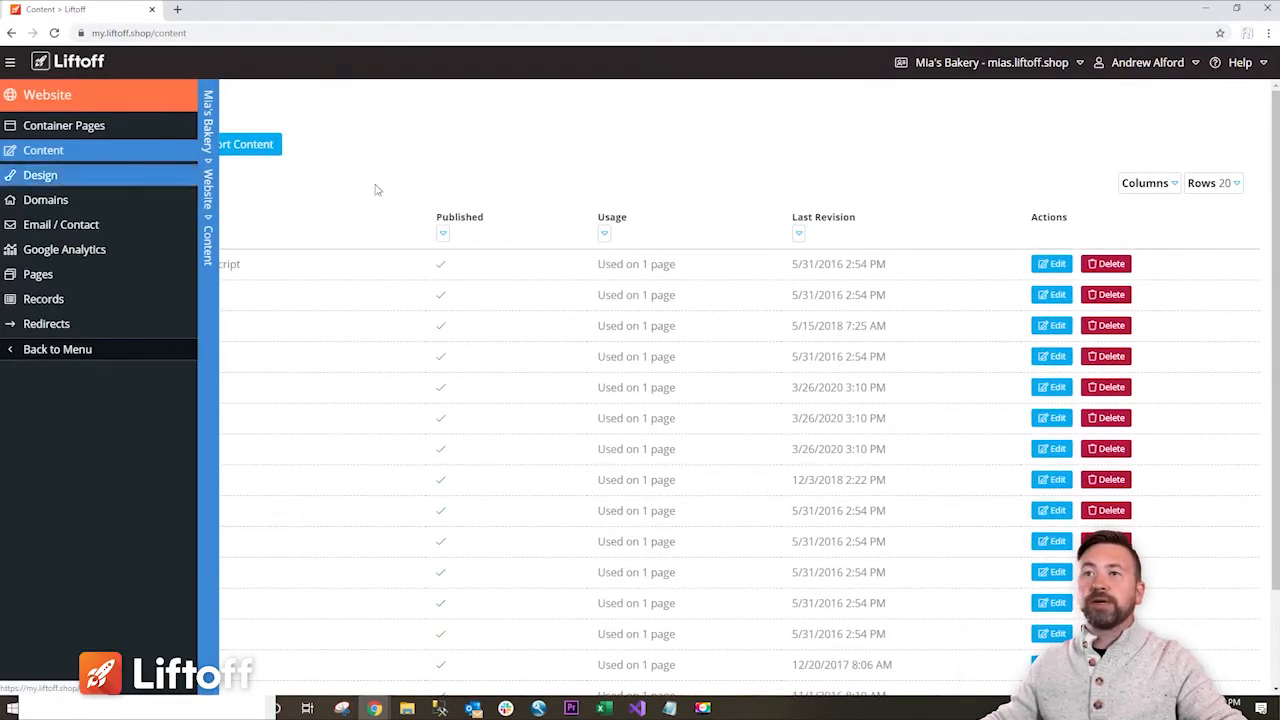
pyautogui.click(133, 147)
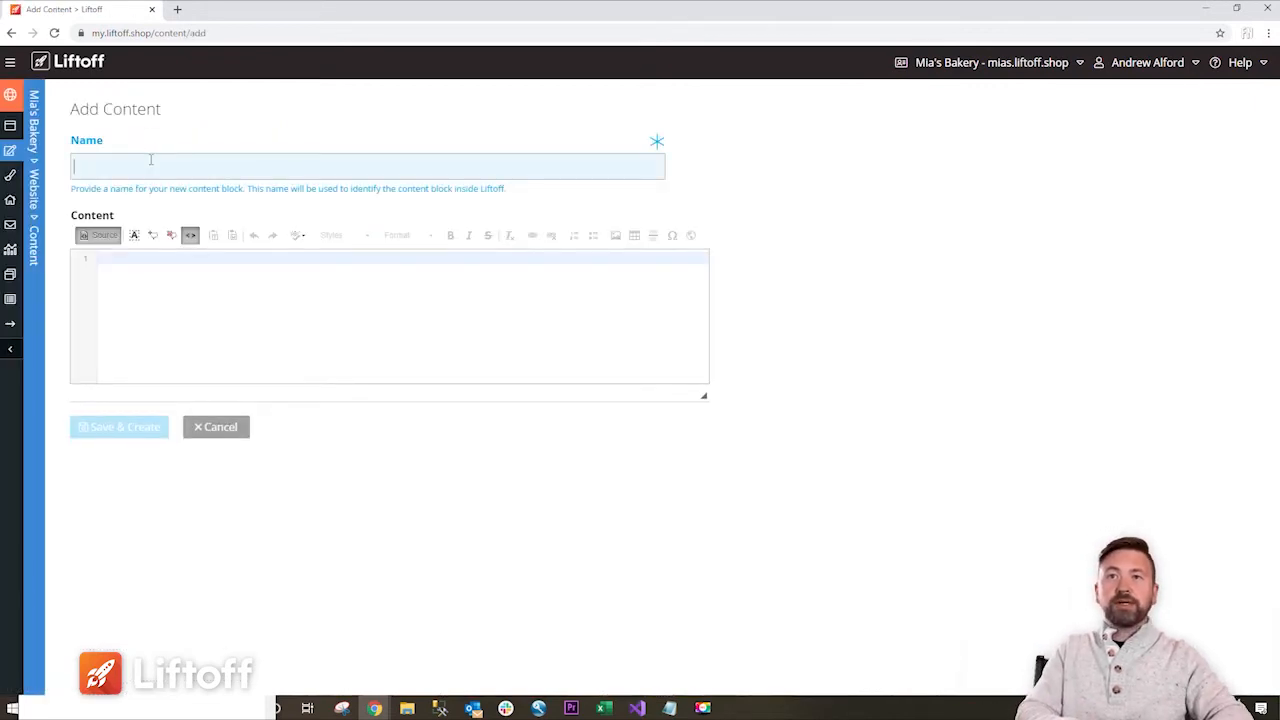
pyautogui.write('LocationRepeater')
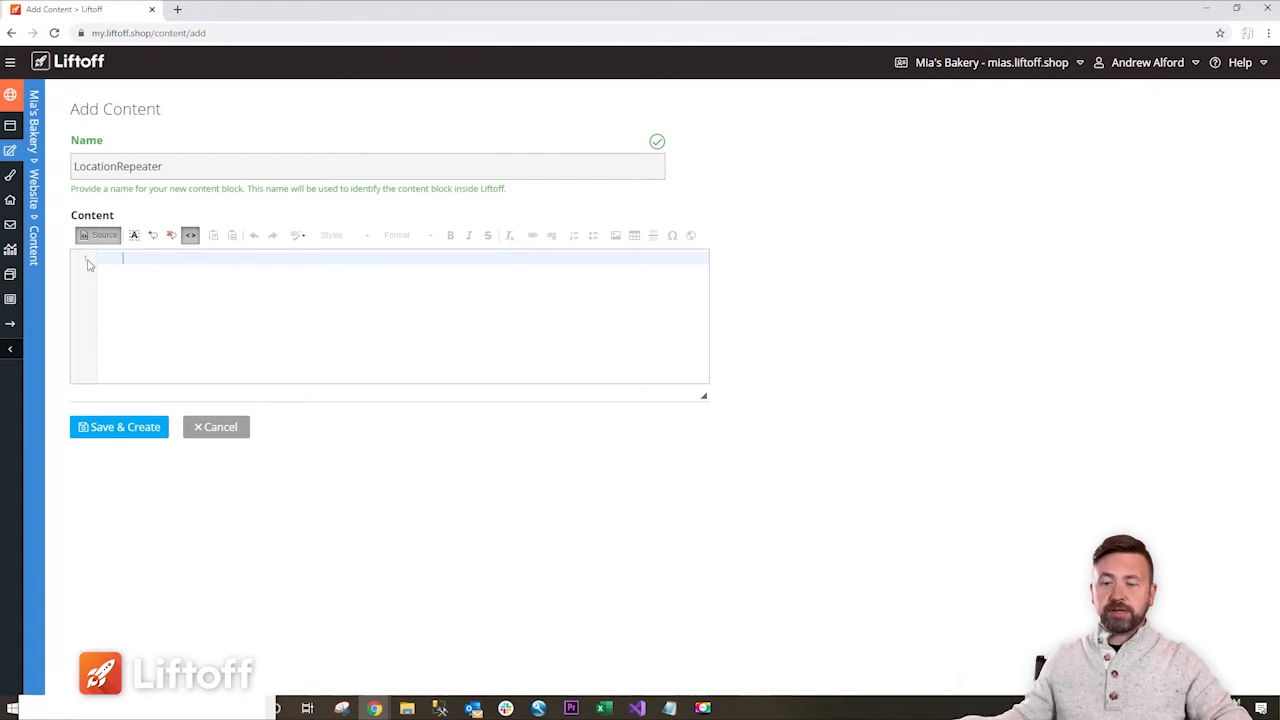
# - Write a <ul class="nav-list"> element in the content block's source with an empty line inside it
pyautogui.write('<')
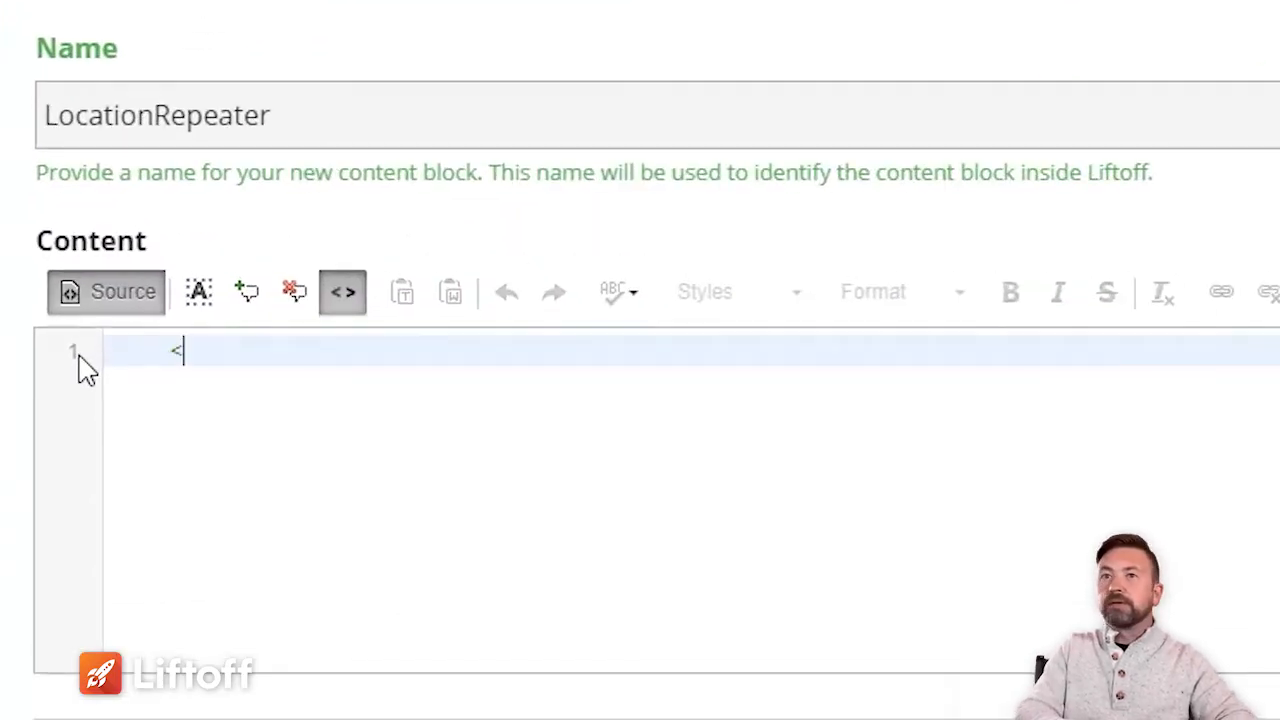
pyautogui.write('ul class')
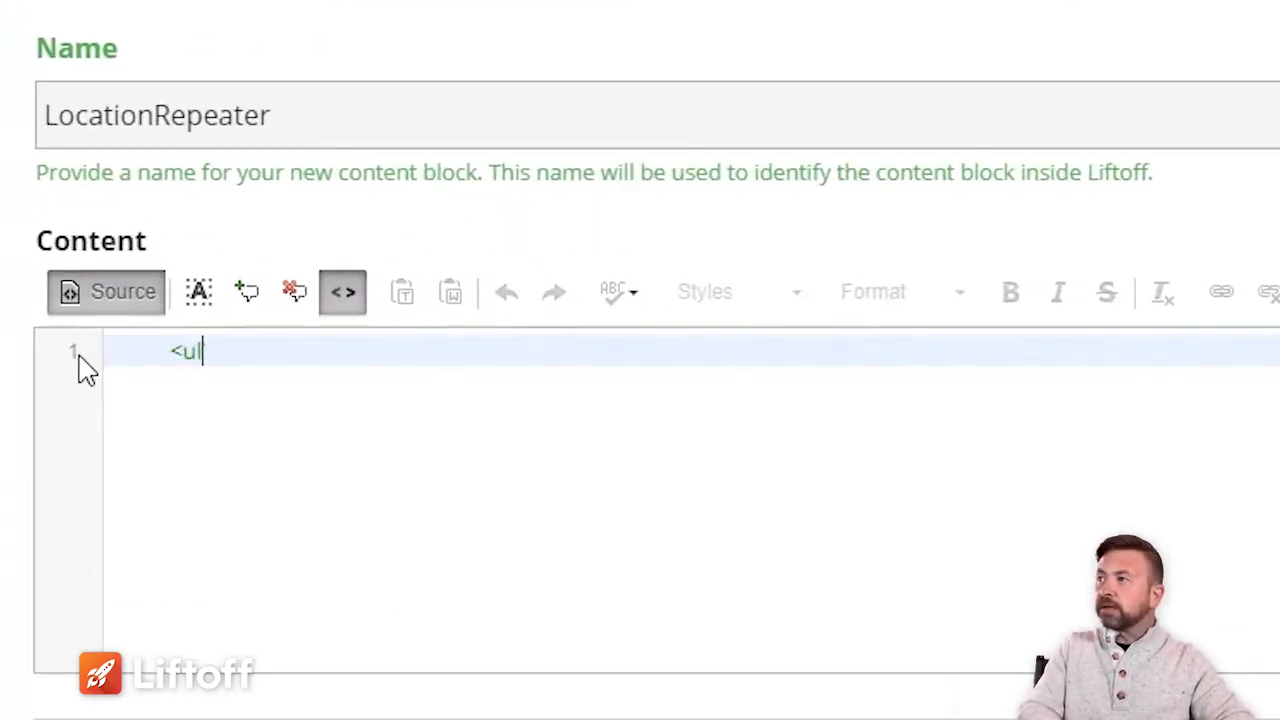
pyautogui.write('=')
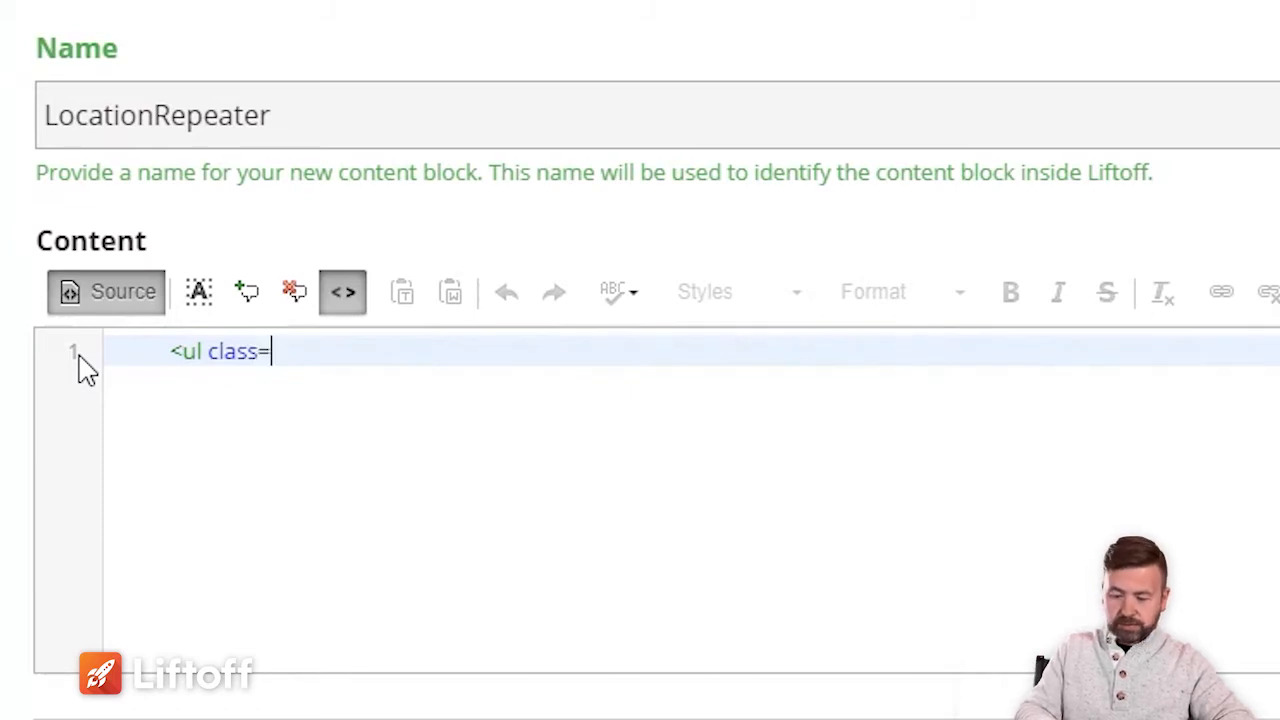
pyautogui.write('"nav-list')
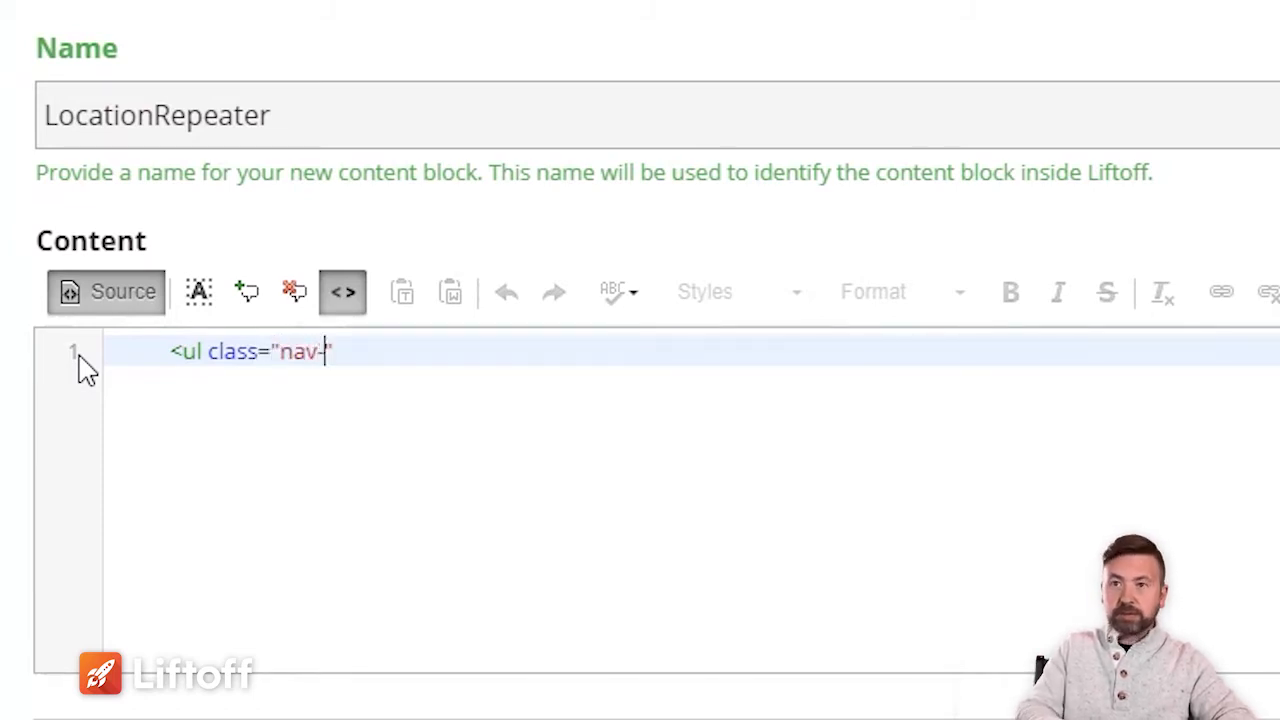
pyautogui.write('"')
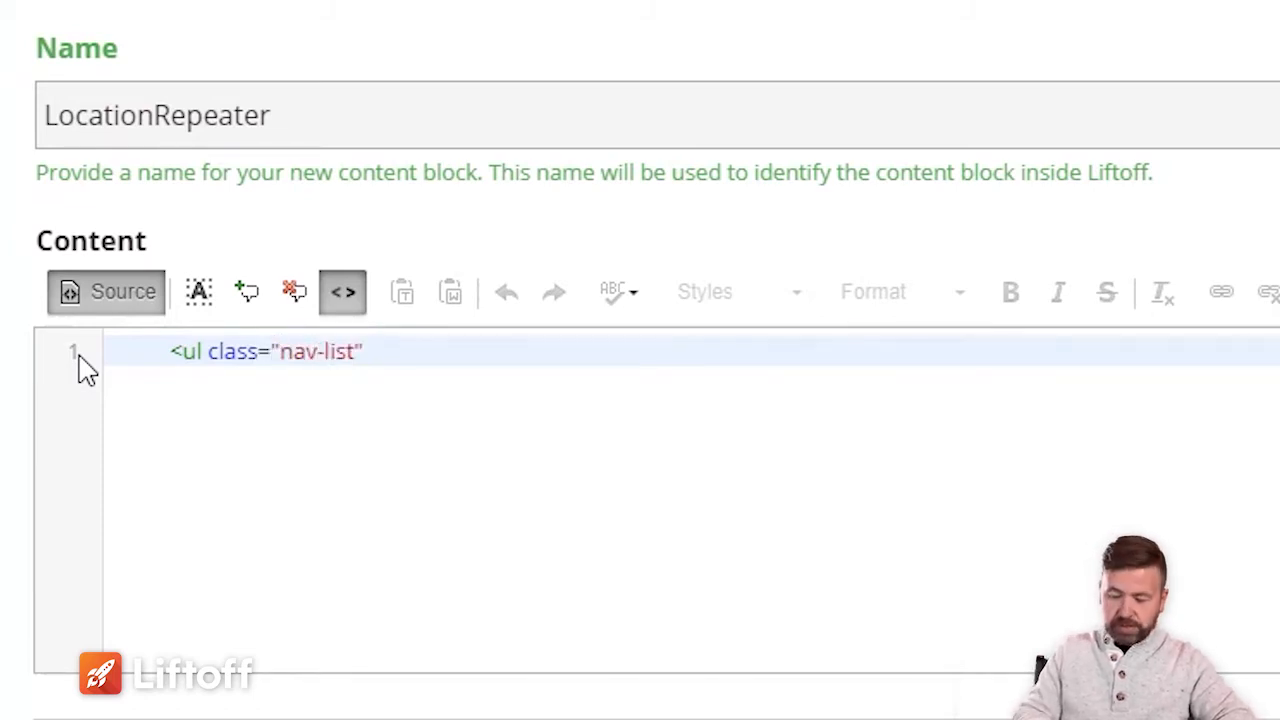
pyautogui.write('>')
pyautogui.press('Return')
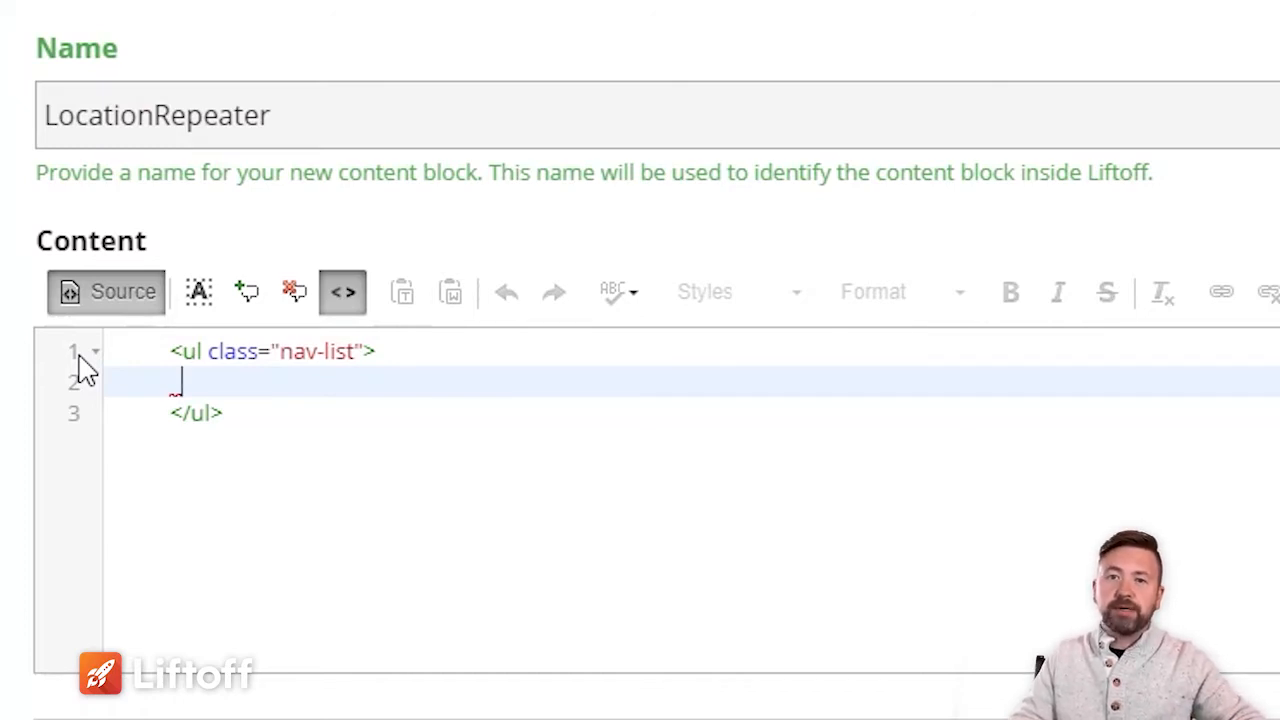
# - Begin a repeater tag reading {{#records.Locations_}} on the empty line inside the nav-list element
pyautogui.write('{{')
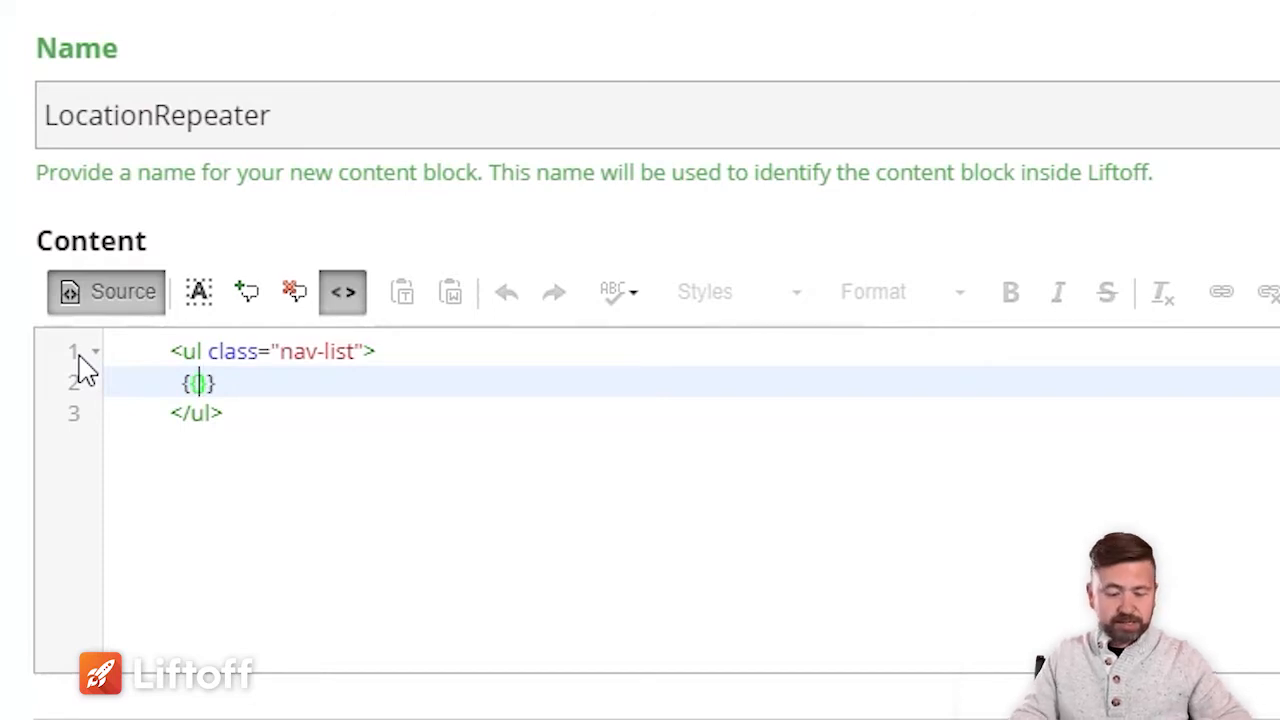
pyautogui.write('#')
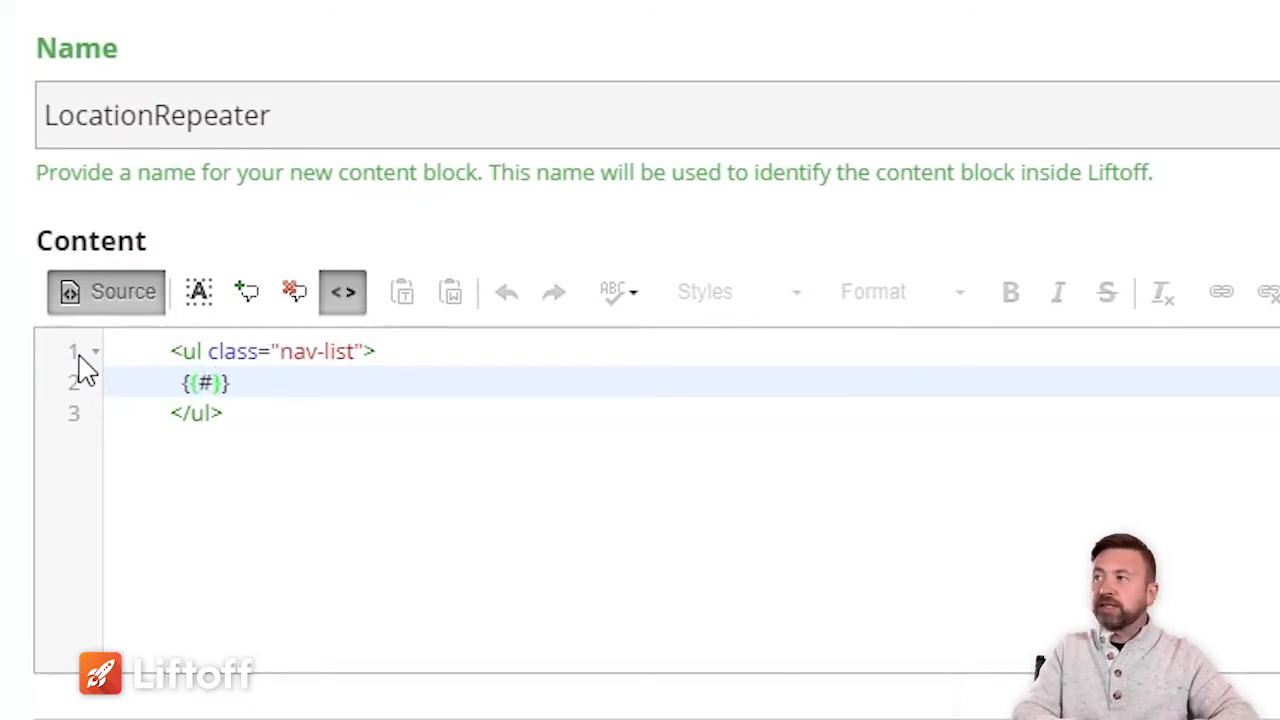
pyautogui.write('records')
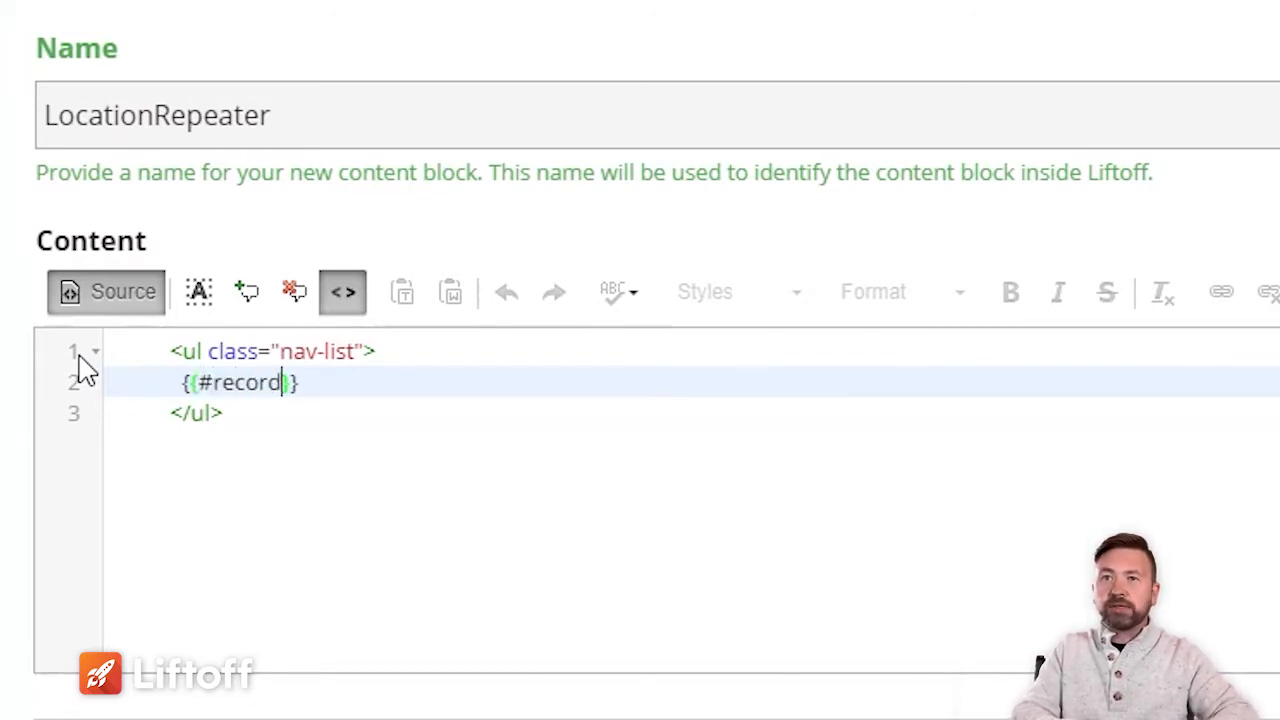
pyautogui.write('.')
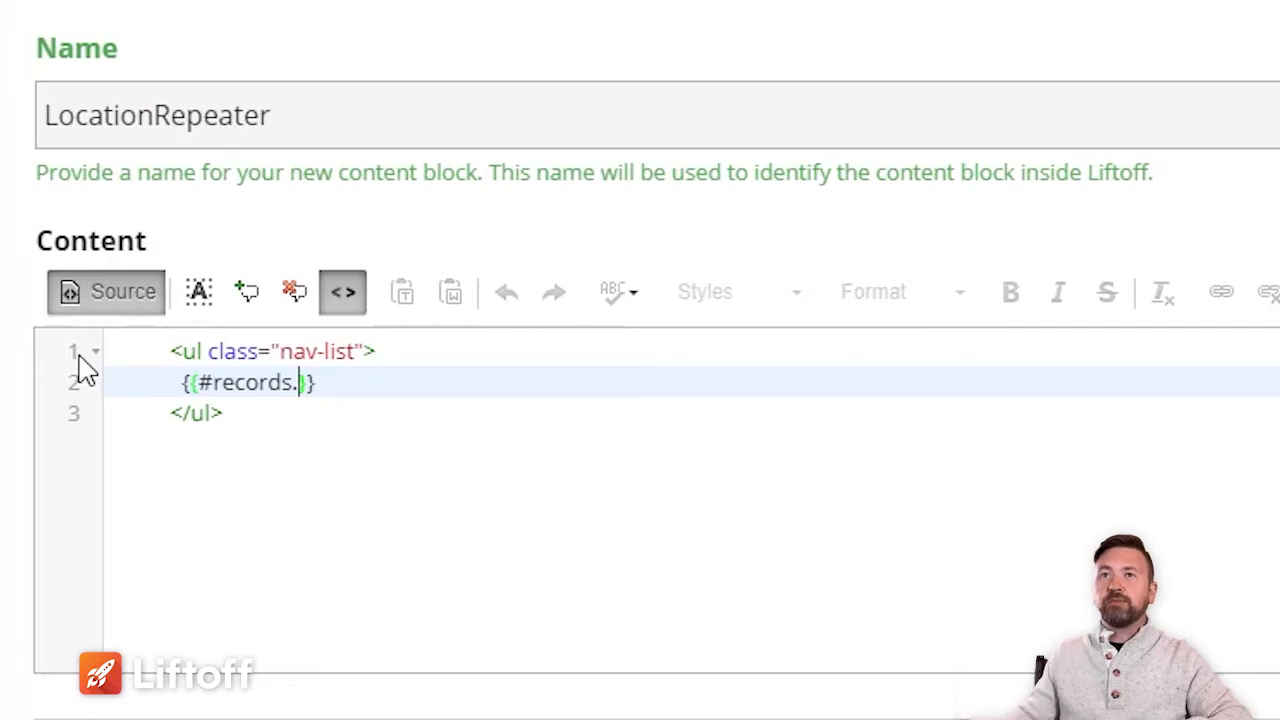
pyautogui.moveTo(1279, 2); pyautogui.dragTo(1279, 244)
pyautogui.click(323, 143)
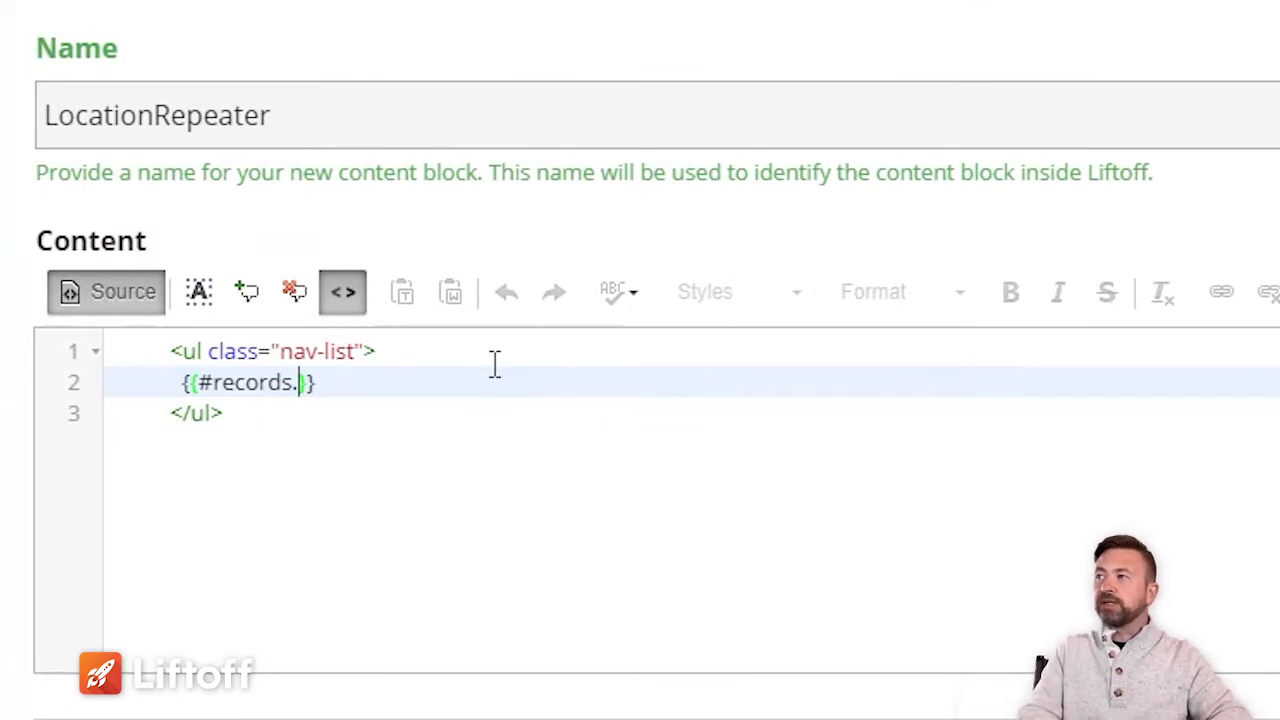
pyautogui.write('Locatoins')
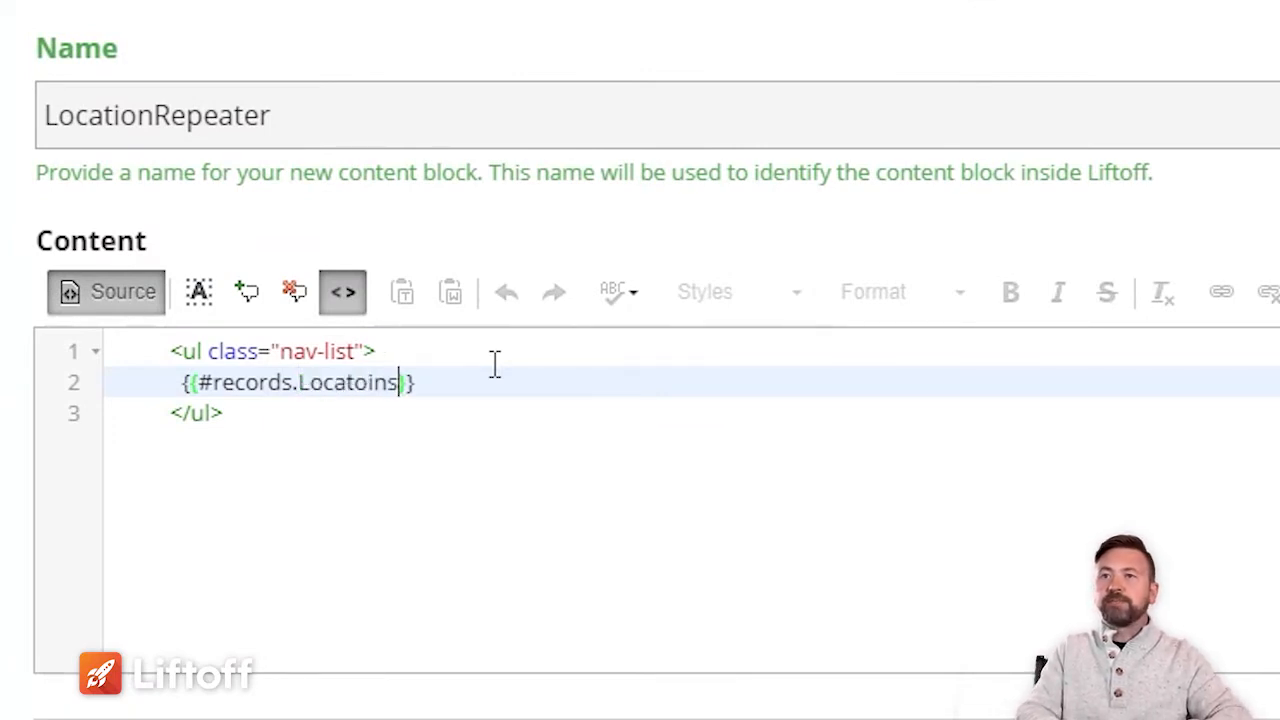
pyautogui.write('_')
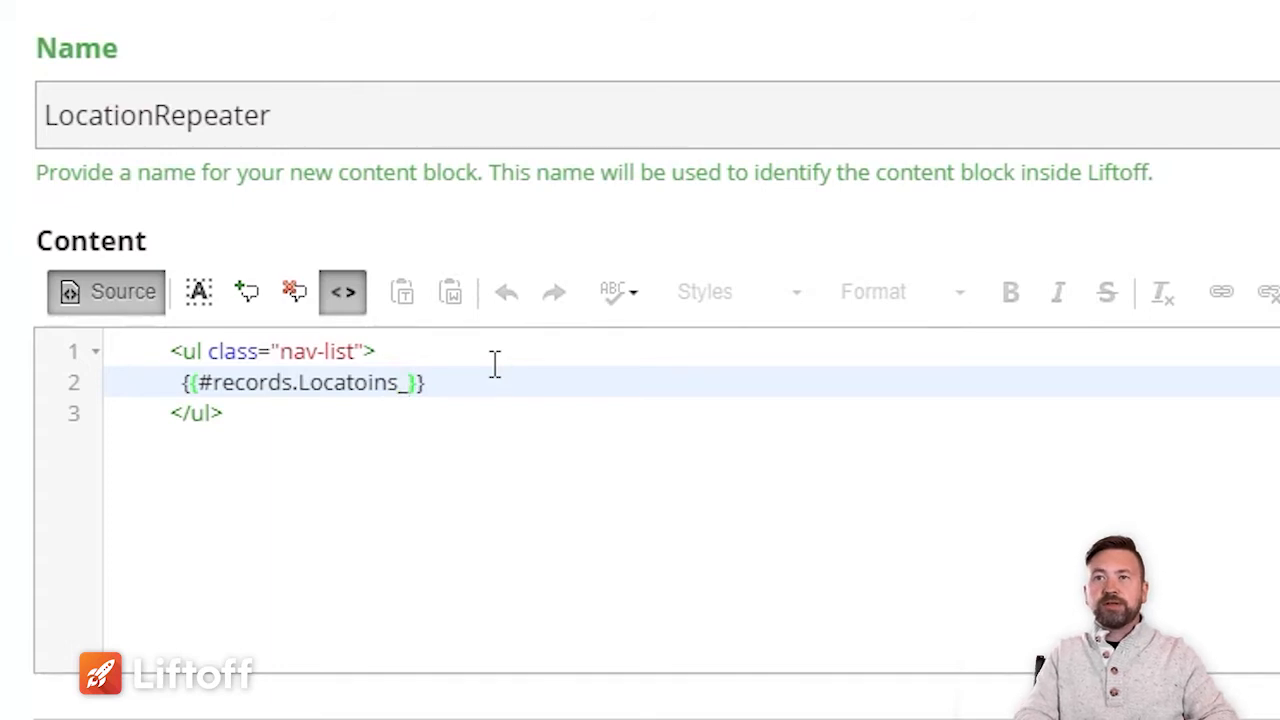
pyautogui.press('BackSpace')
pyautogui.press('BackSpace')
pyautogui.press('BackSpace')
pyautogui.press('BackSpace')
pyautogui.press('BackSpace')
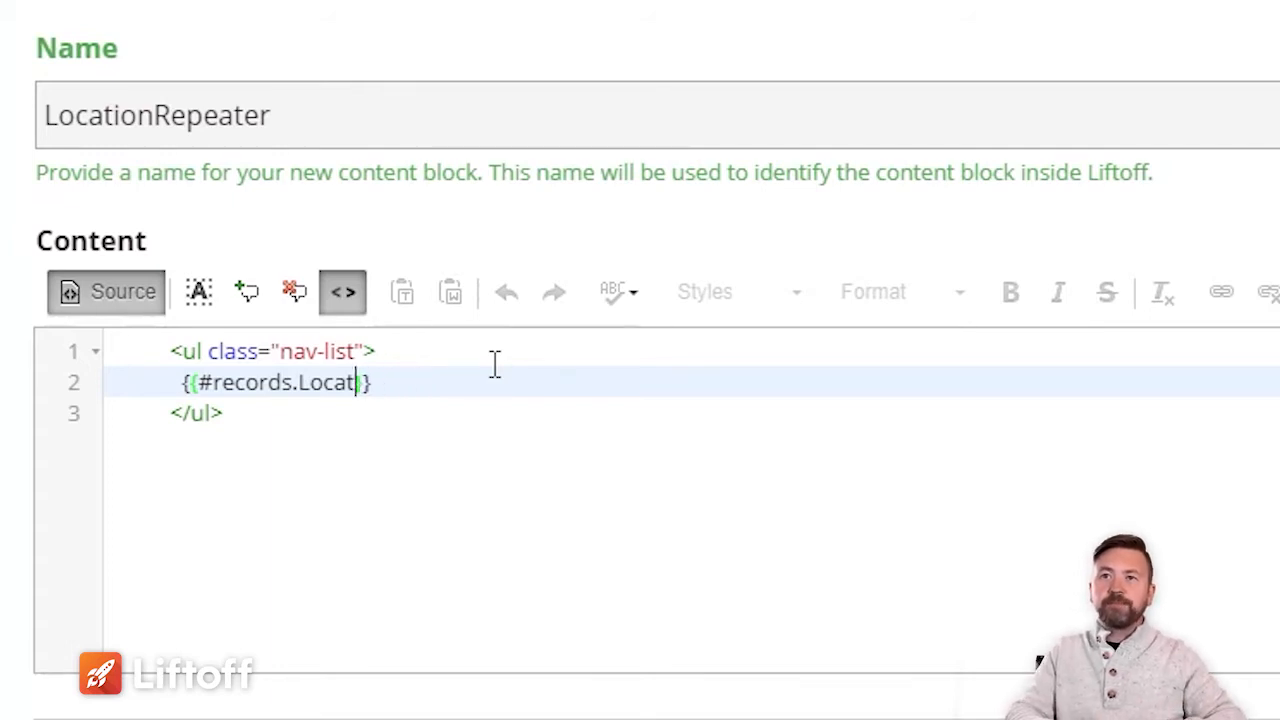
pyautogui.write('ions_')
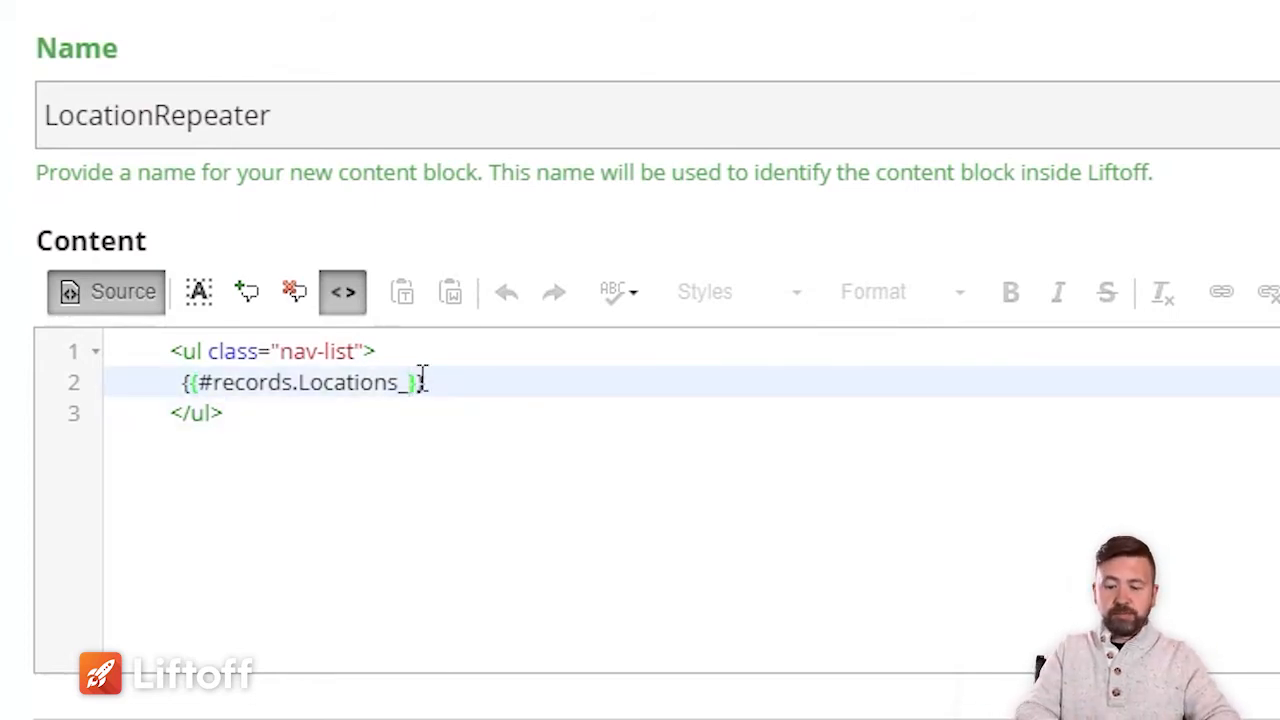
# - Extend the repeater tag with the sort field, order and amount so it reads {{#records.Locations_LocationName_asc_all}}
pyautogui.write('LocationName')
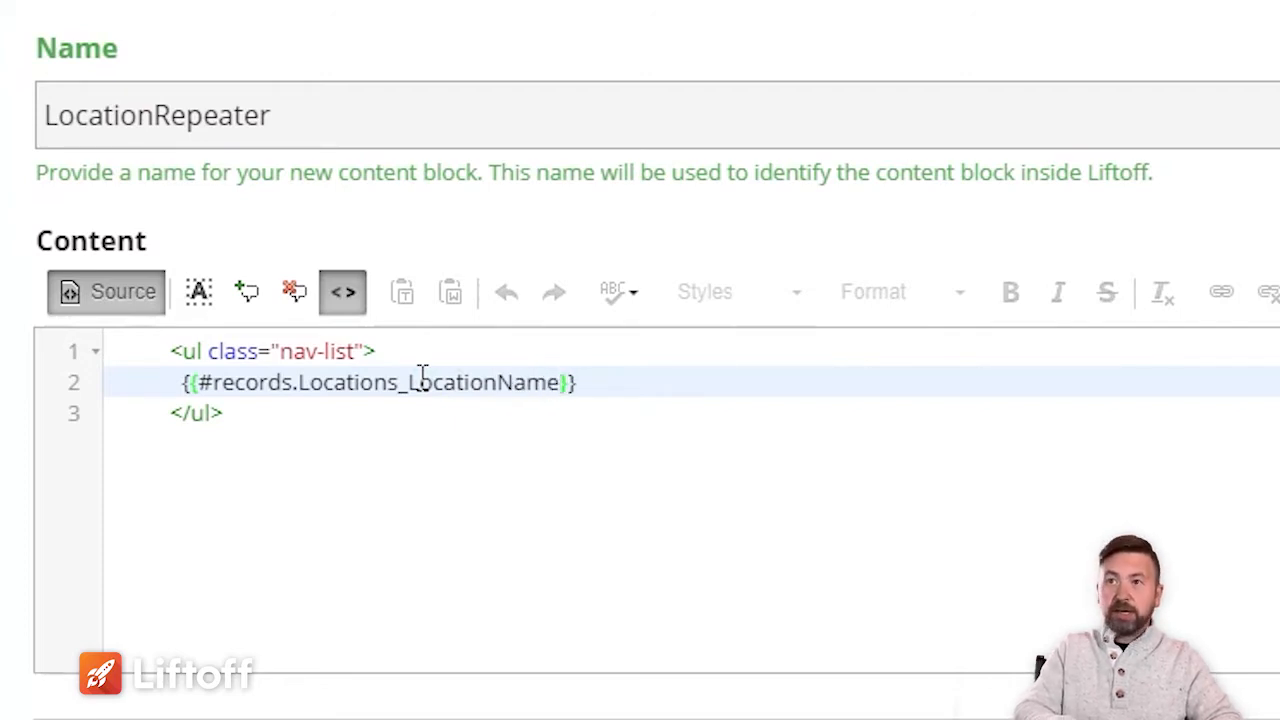
pyautogui.write('_asc')
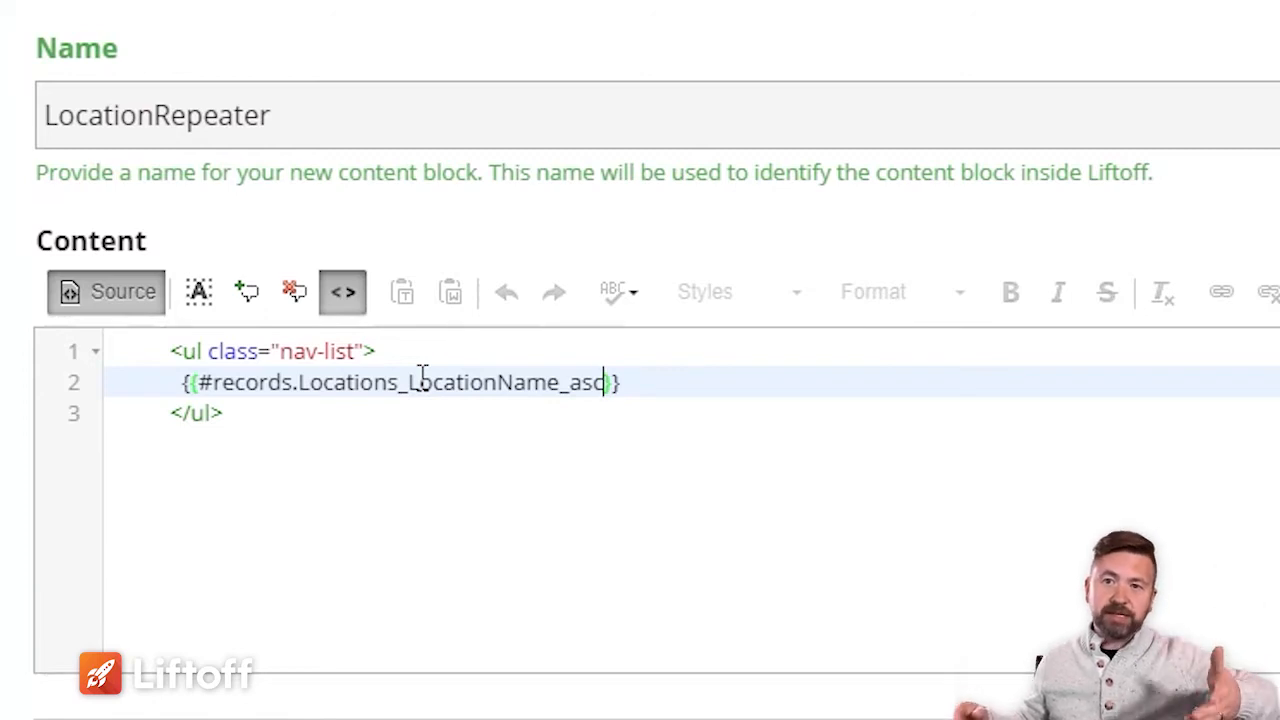
pyautogui.write('_')
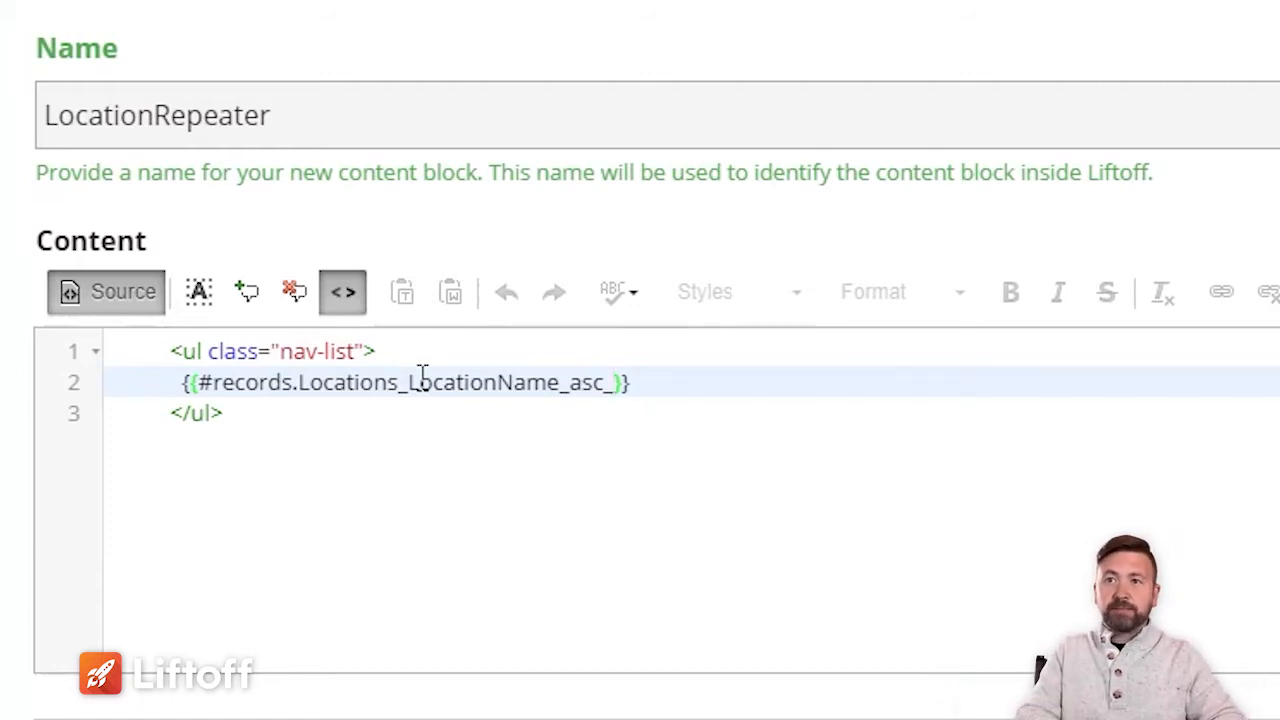
pyautogui.write('all')
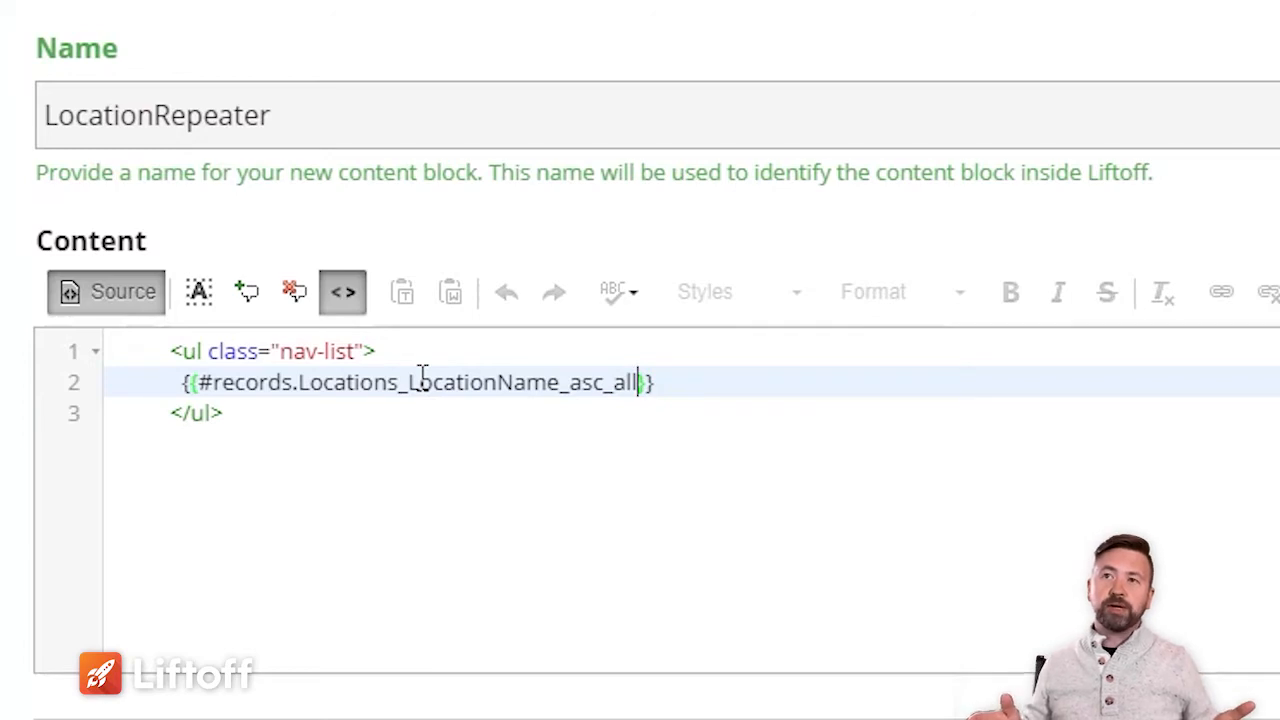
pyautogui.press('End')
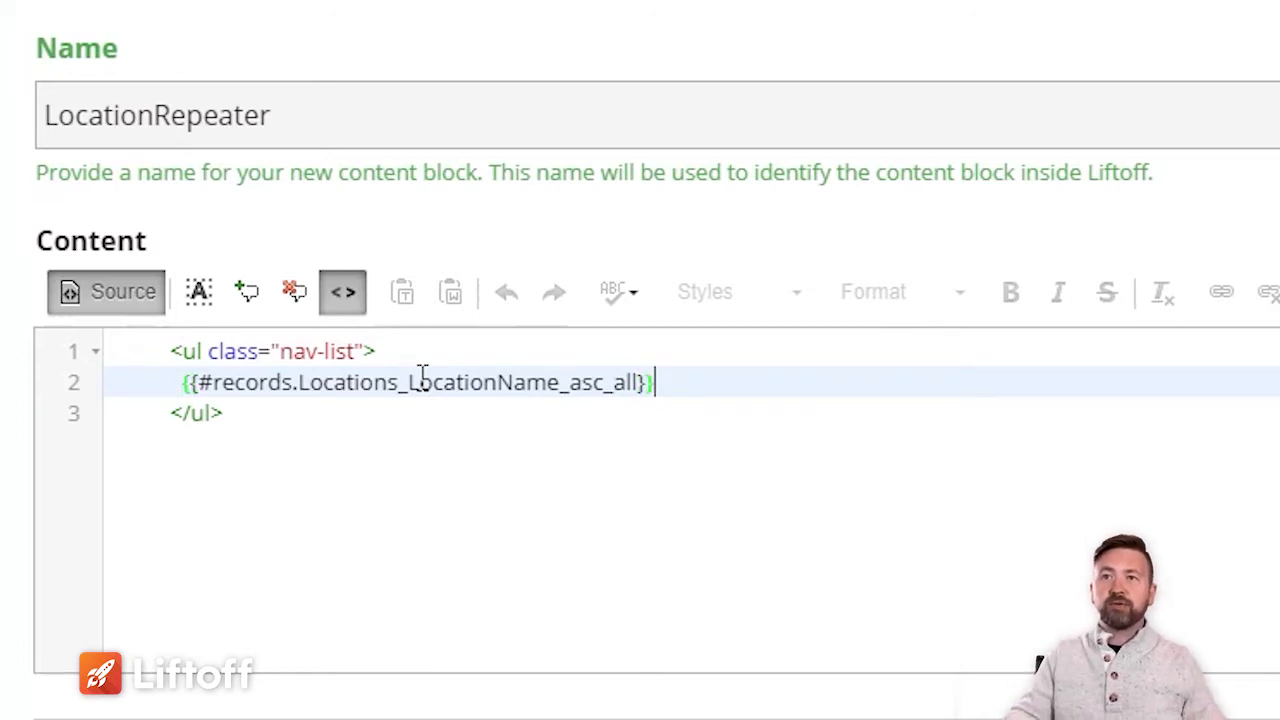
# - Duplicate the repeater tag on the line below and add a slash before its # so it reads {{/#records.Locations_LocationName_asc_all}}
pyautogui.hotkey('shift', 'Home')
pyautogui.hotkey('ctrl', 'c')
pyautogui.press('End')
pyautogui.press('Return')
pyautogui.hotkey('ctrl', 'v')
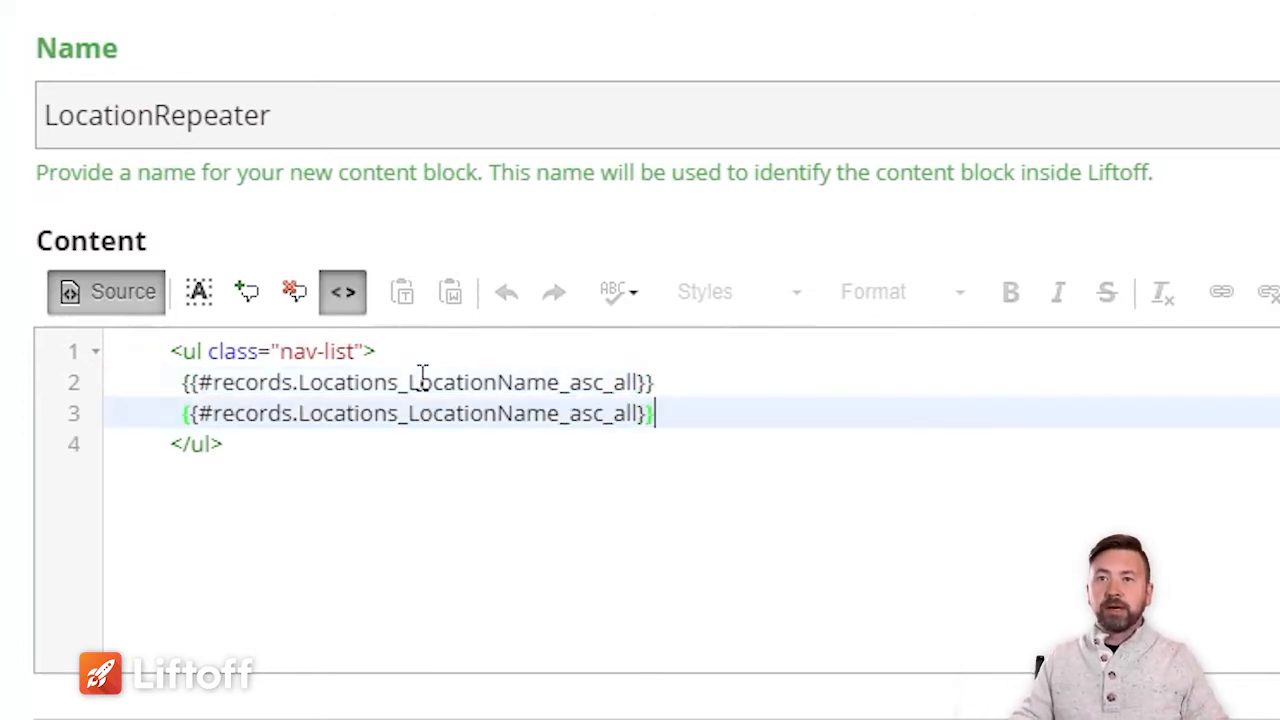
pyautogui.press('Left')
pyautogui.press('Left')
pyautogui.press('Left')
pyautogui.press('Left')
pyautogui.press('Left')
pyautogui.press('Left')
pyautogui.press('Left')
pyautogui.press('Left')
pyautogui.press('Left')
pyautogui.press('Left')
pyautogui.press('Left')
pyautogui.press('Left')
pyautogui.press('Left')
pyautogui.press('Left')
pyautogui.press('Left')
pyautogui.press('Left')
pyautogui.press('Left')
pyautogui.press('Left')
pyautogui.press('Left')
pyautogui.press('Left')
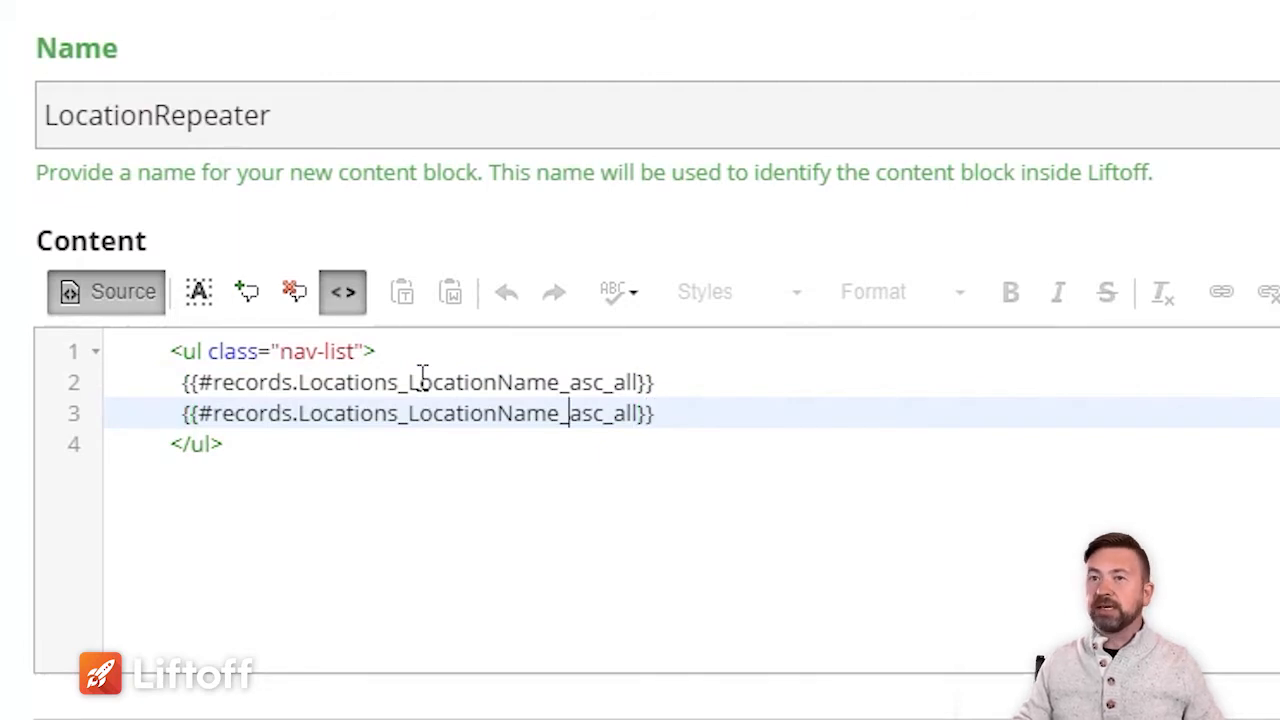
pyautogui.press('Left')
pyautogui.press('Left')
pyautogui.press('Left')
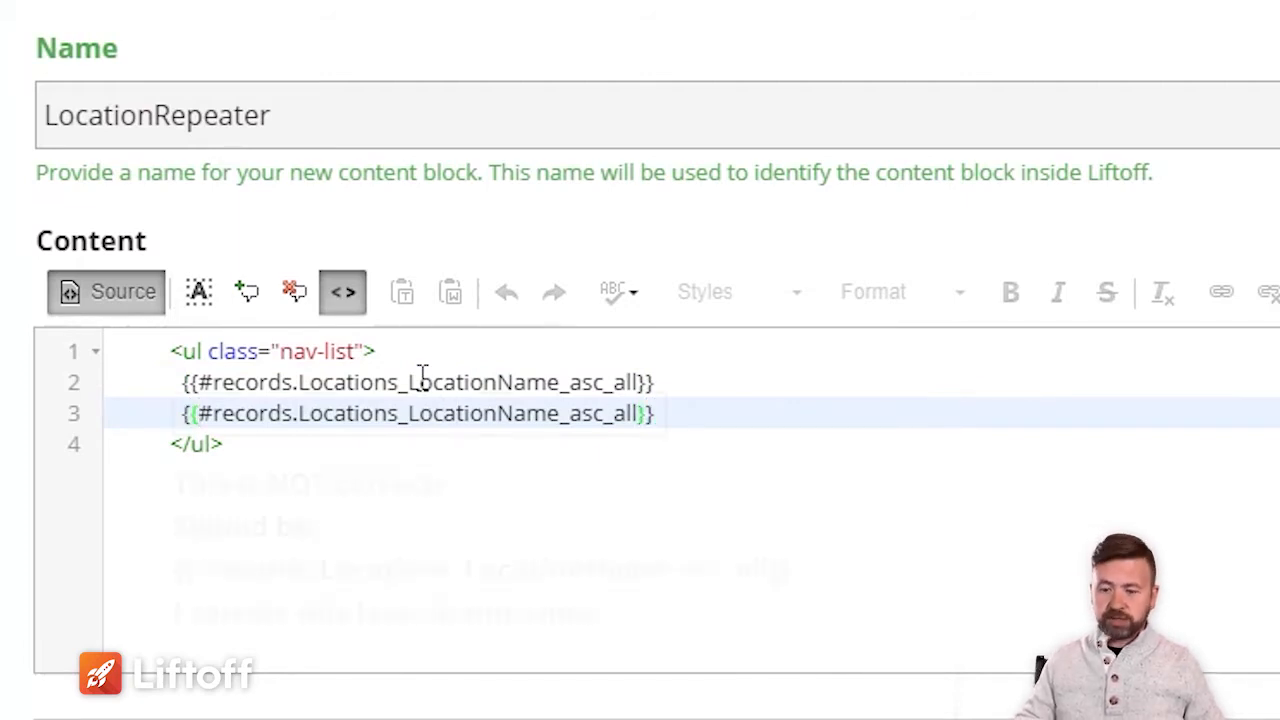
pyautogui.write('/')
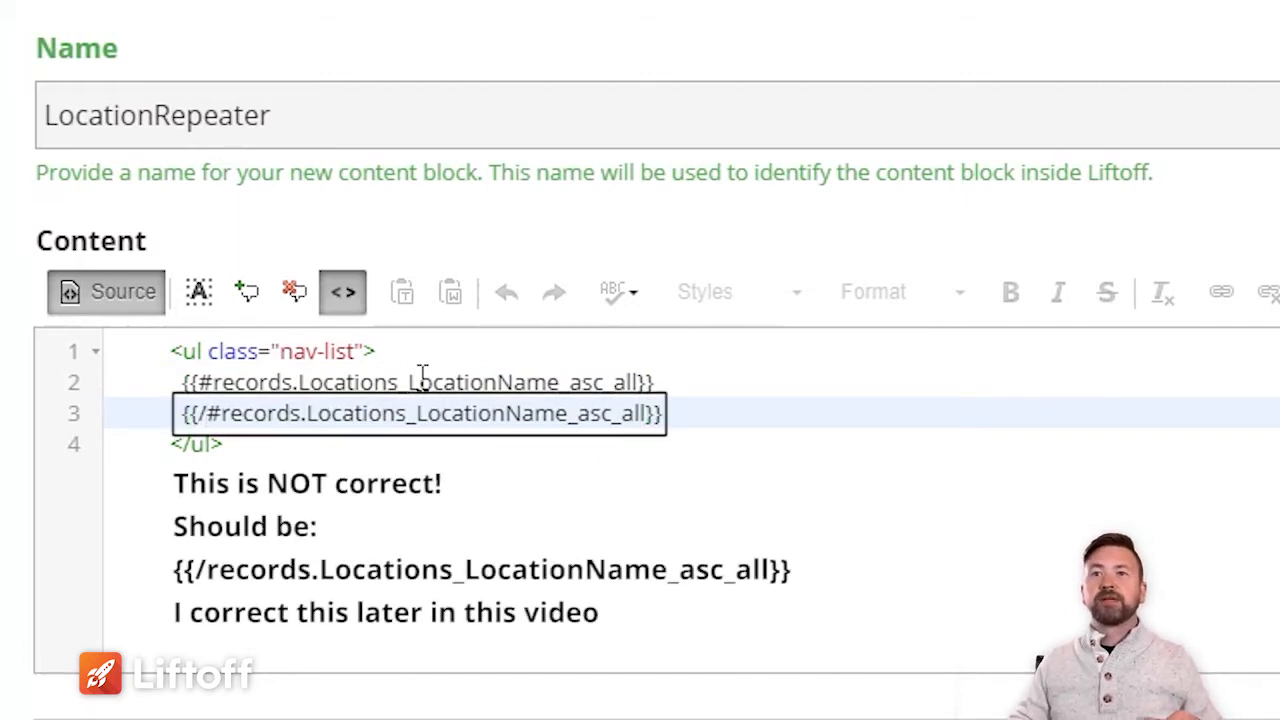
# - Add a list item containing <strong>{{LocationName}}</strong> on a new line between the two repeater tags
pyautogui.press('Up')
pyautogui.press('End')
pyautogui.press('Return')
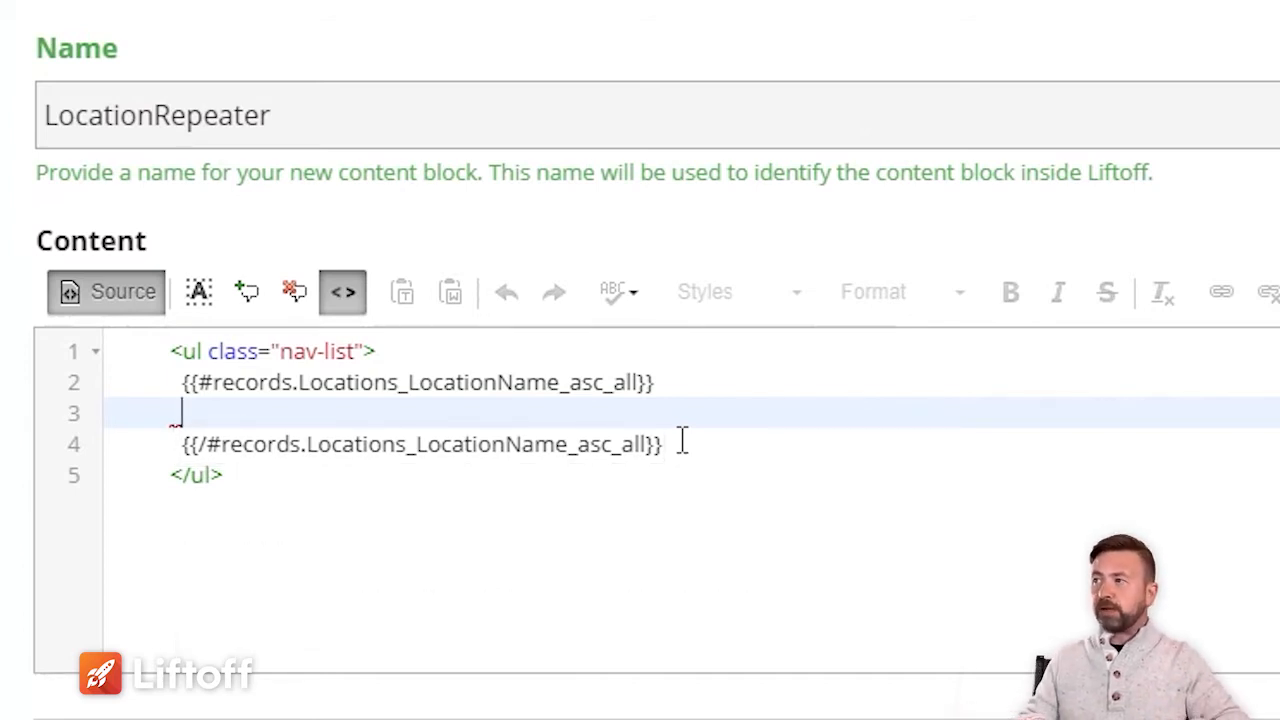
pyautogui.write('<li>')
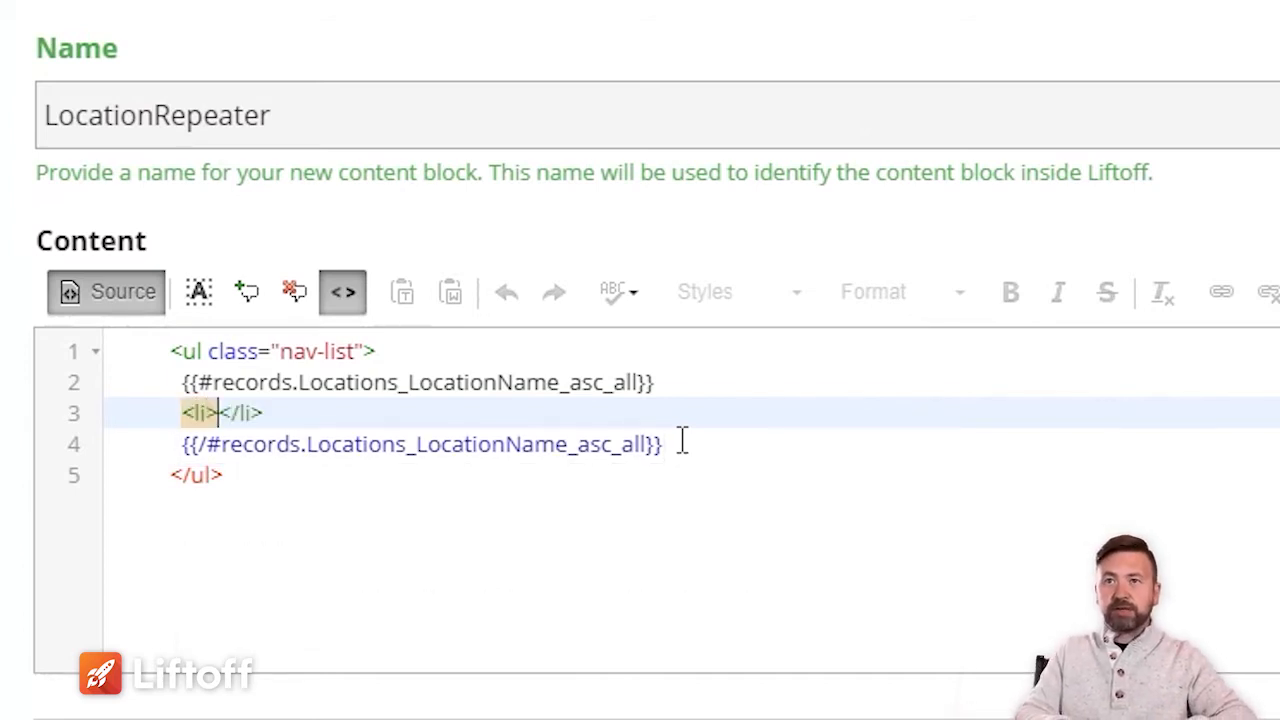
pyautogui.write('<strong>')
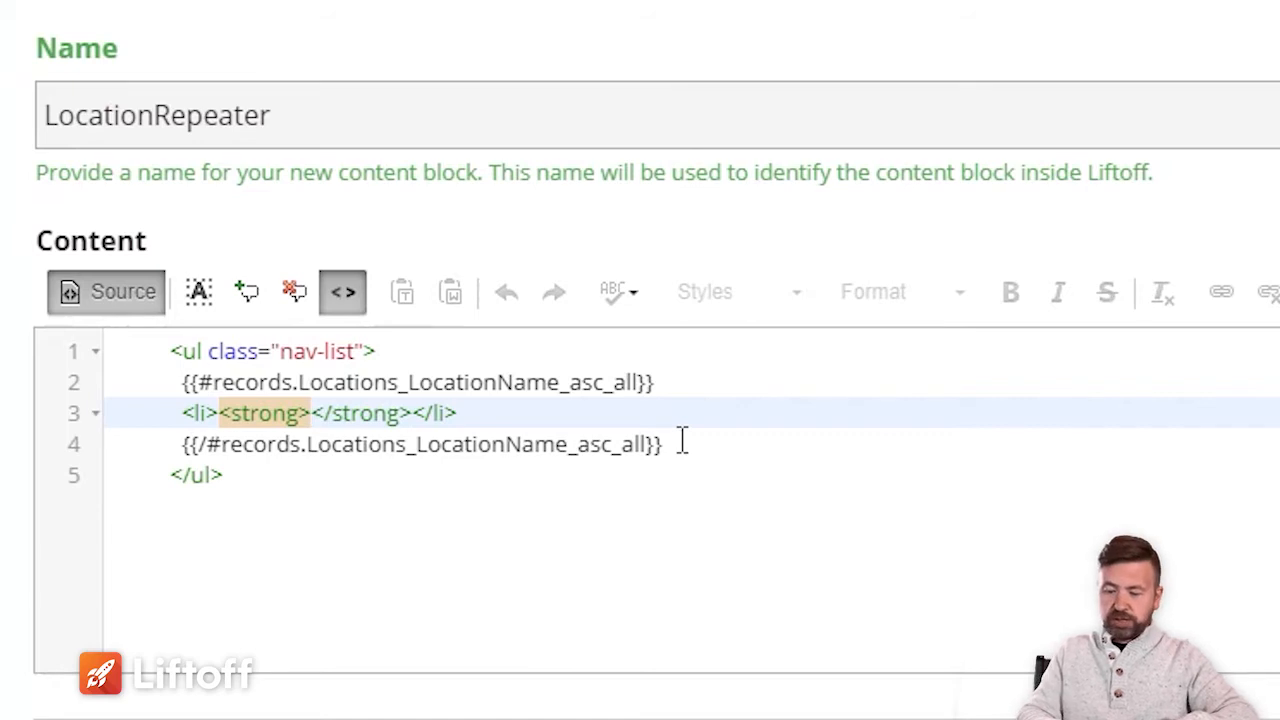
pyautogui.write('{{')
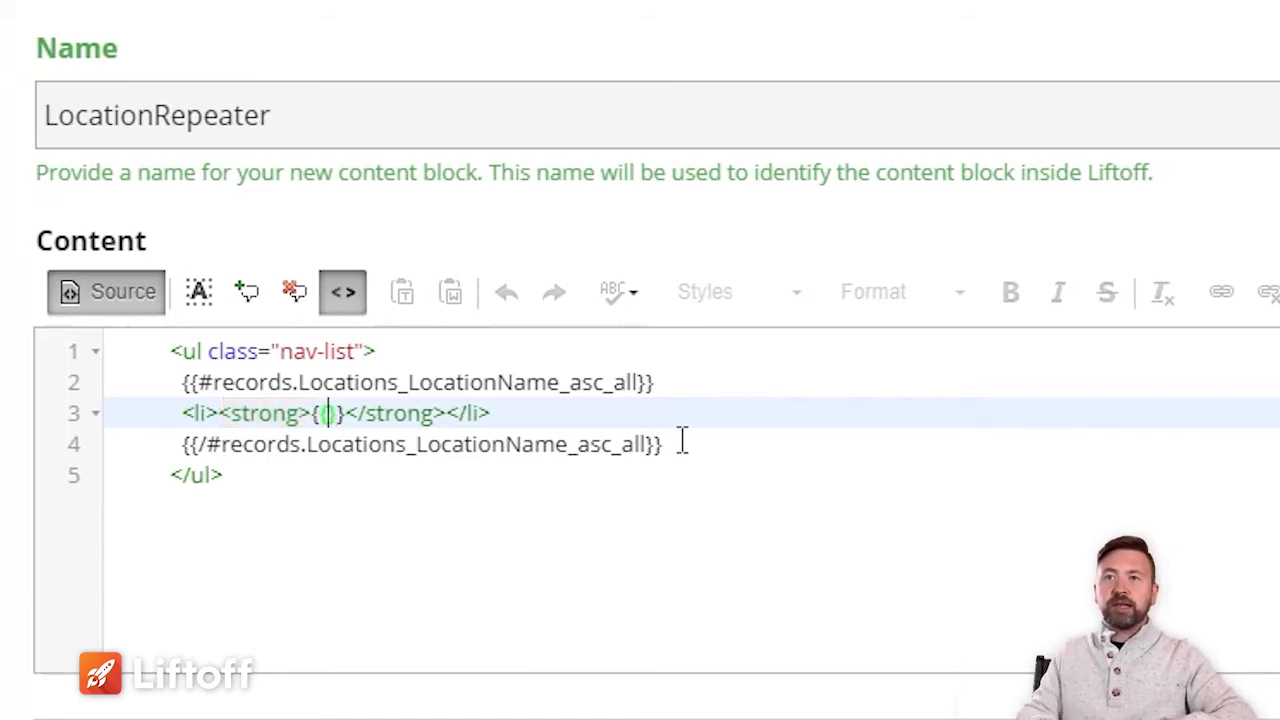
pyautogui.write('Location')
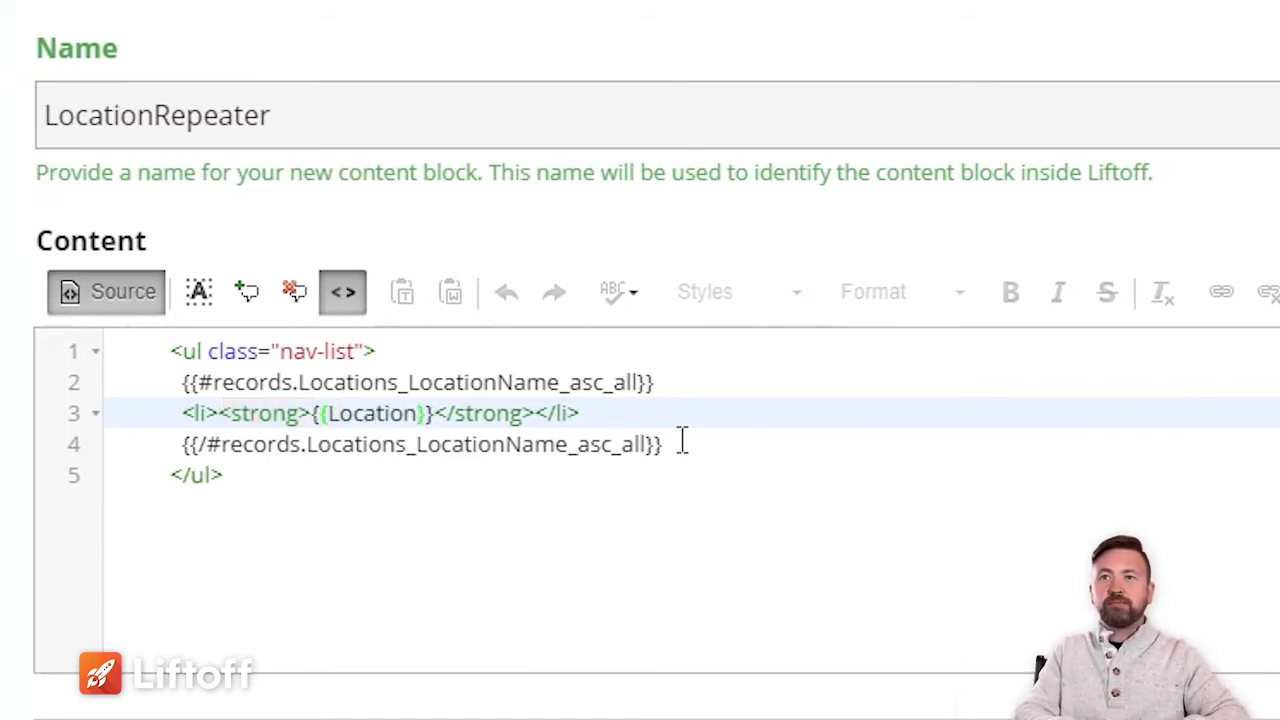
pyautogui.write('Nam')
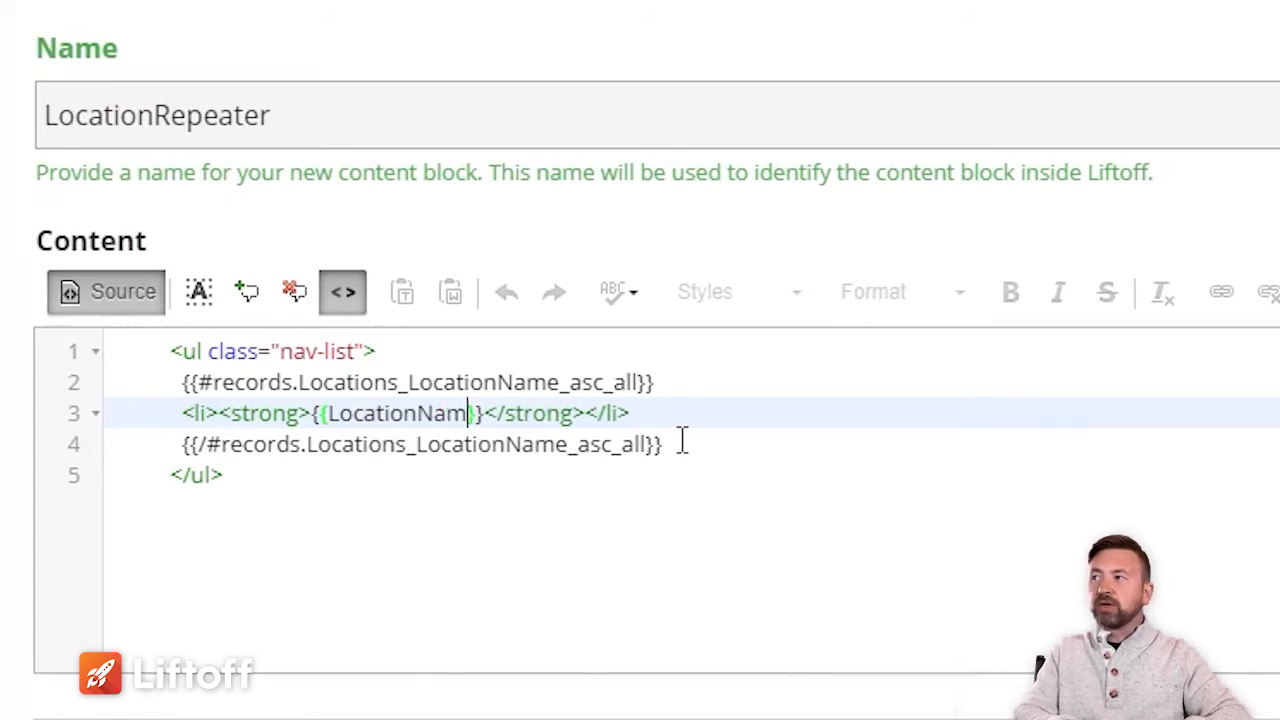
pyautogui.write('e')
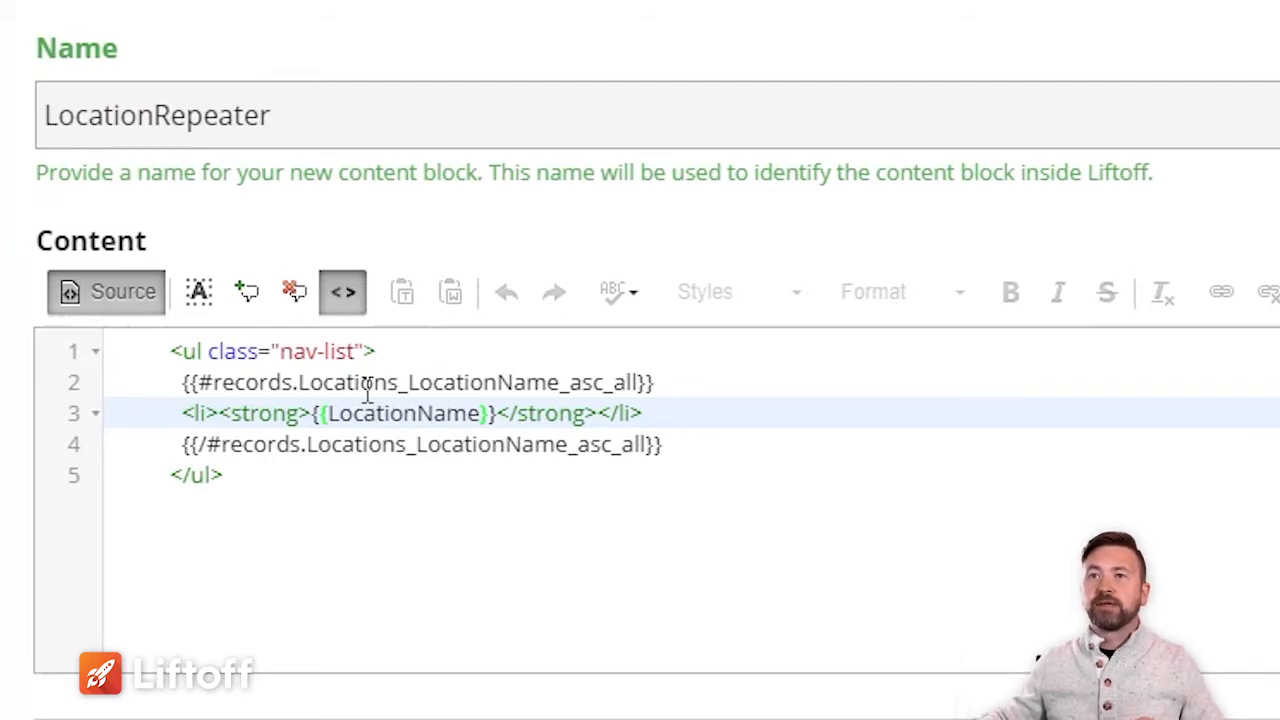
pyautogui.moveTo(313, 413); pyautogui.dragTo(497, 418)
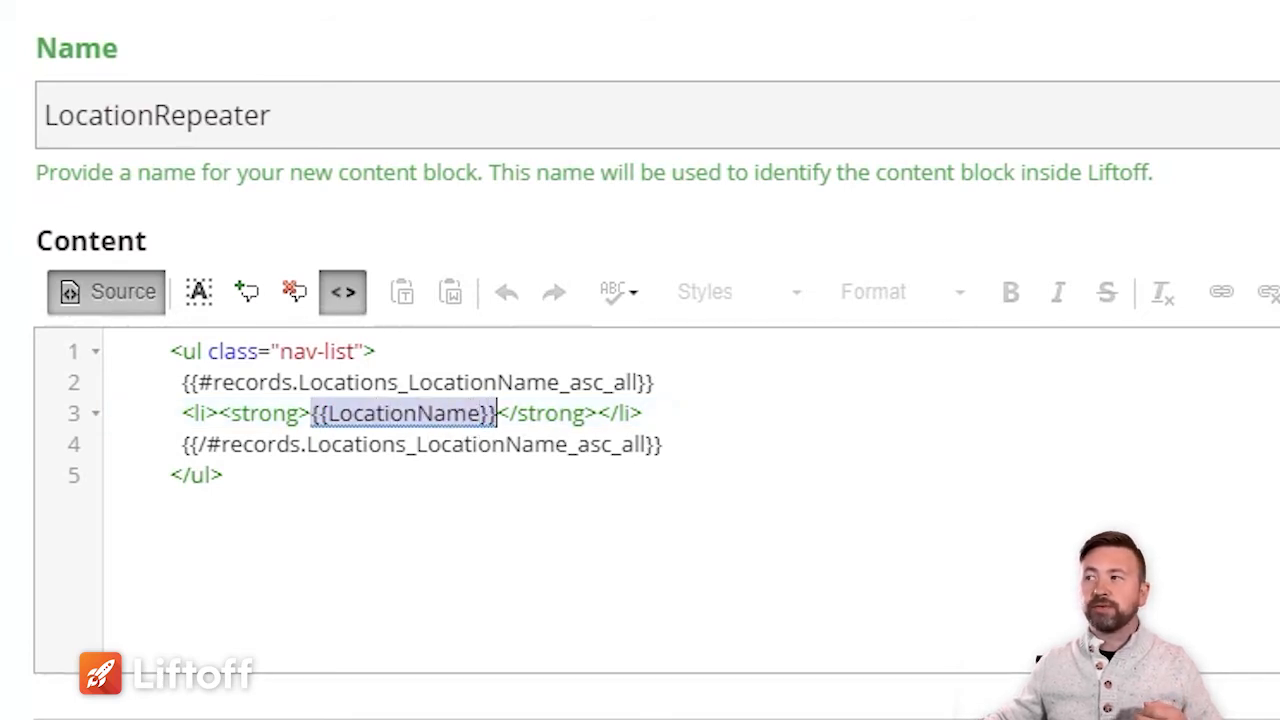
# - Append <br>{{Address}} after the closing strong tag inside the list item
pyautogui.click(620, 418)
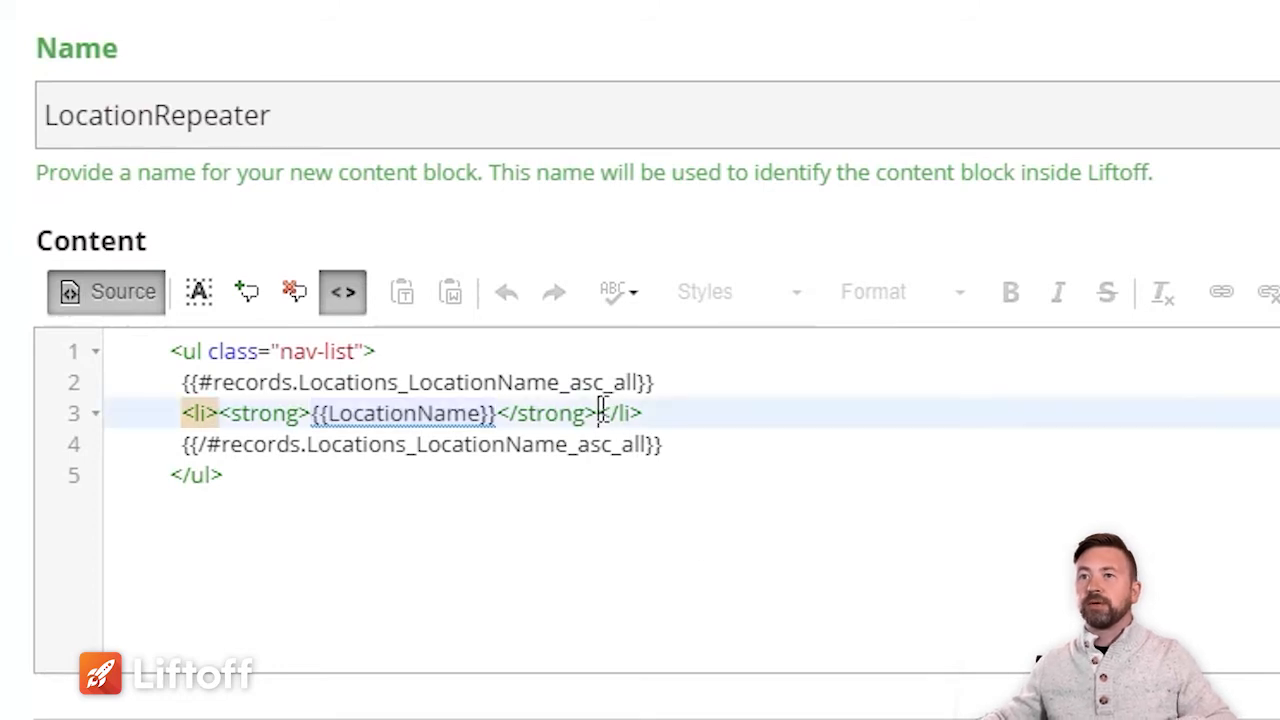
pyautogui.write('<br>')
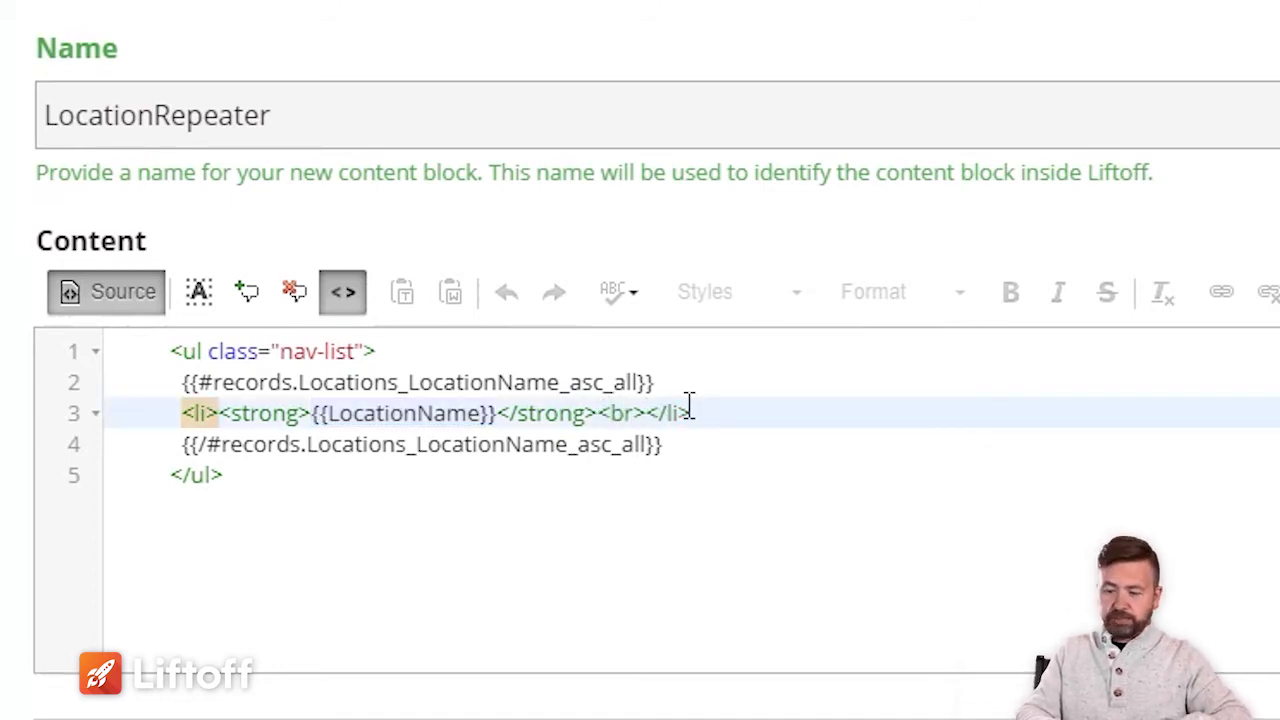
pyautogui.write('{{}}')
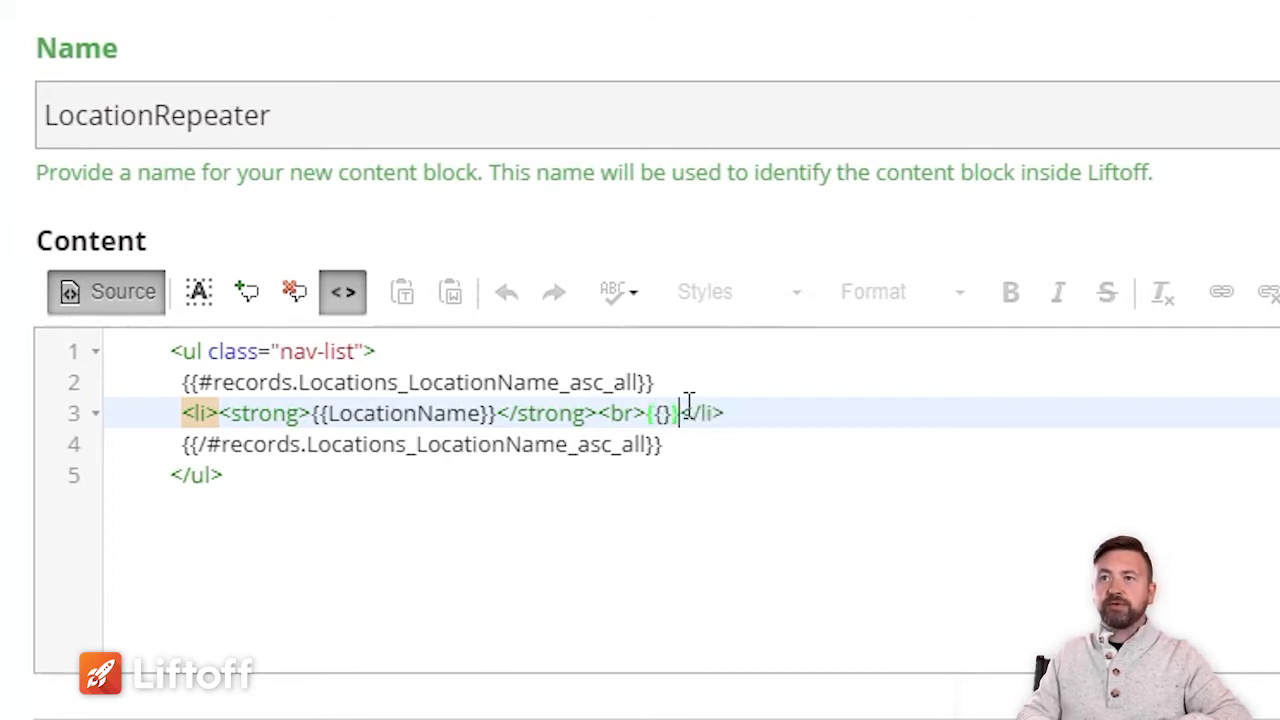
pyautogui.press('Left')
pyautogui.press('Left')
pyautogui.write('Address')
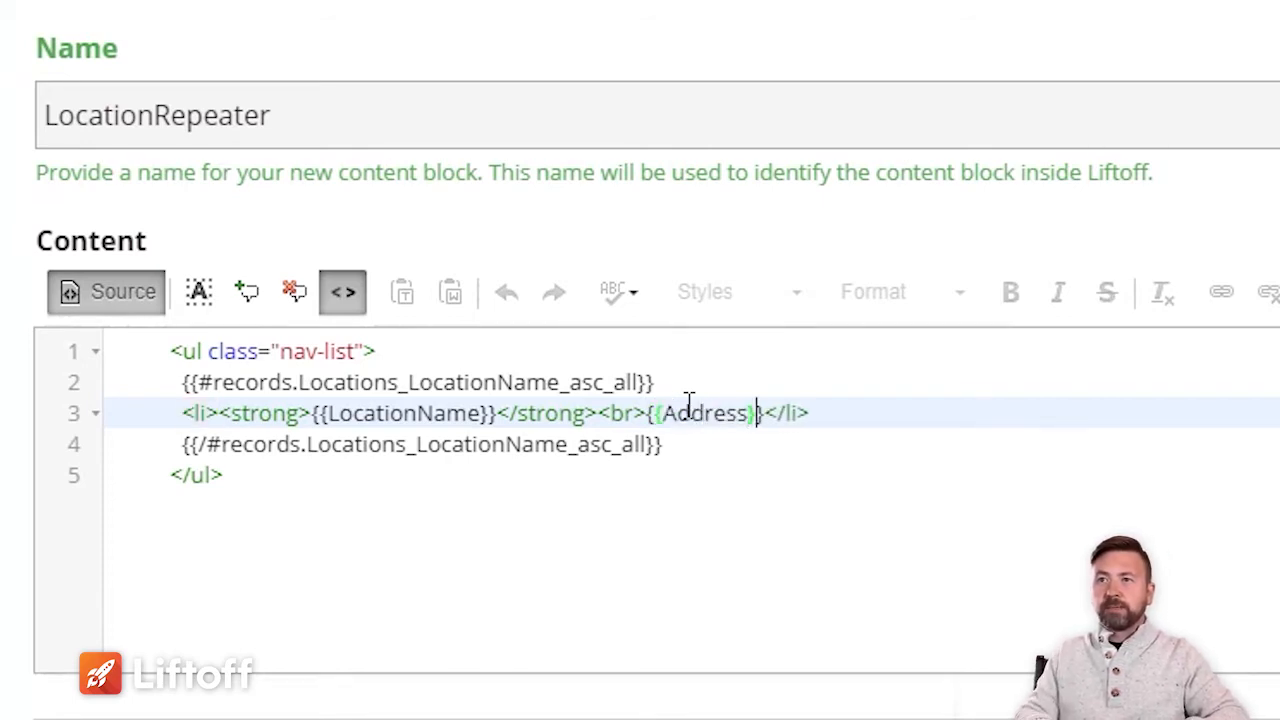
pyautogui.press('Right')
# - Append <br>{{CityStateZip}} after the address tag inside the list item
pyautogui.write('<br>')
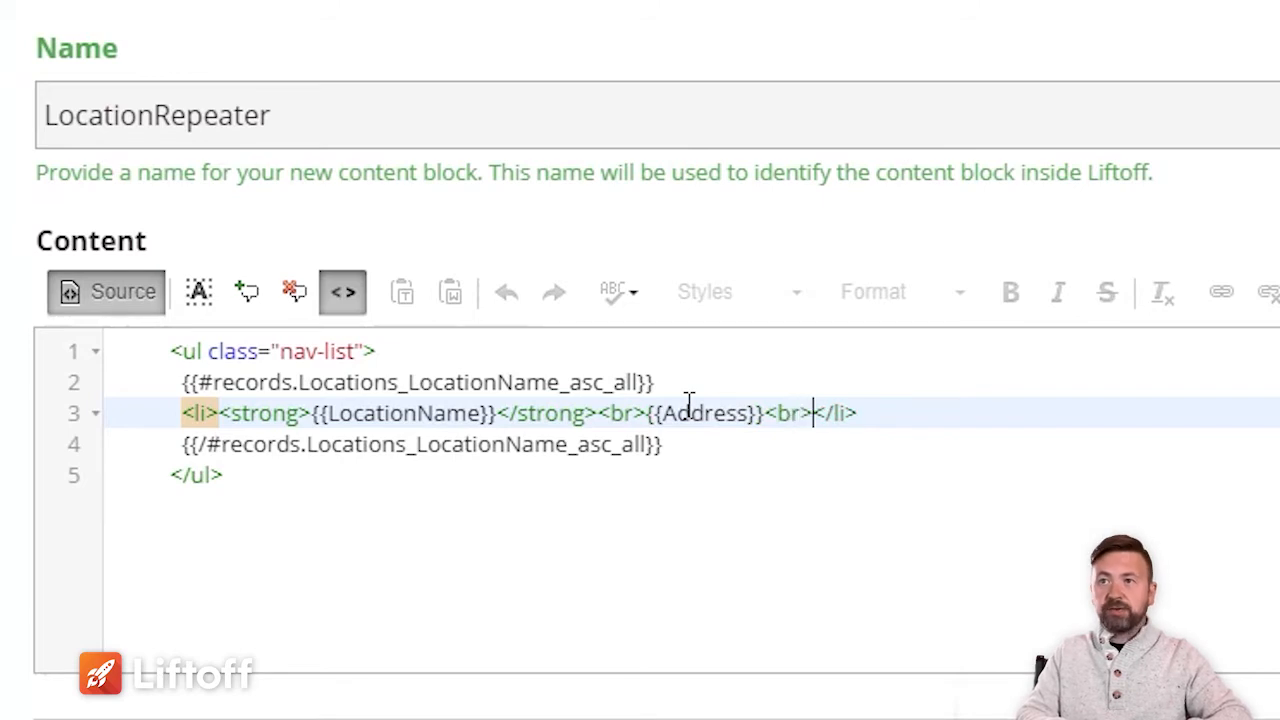
pyautogui.write('{}')
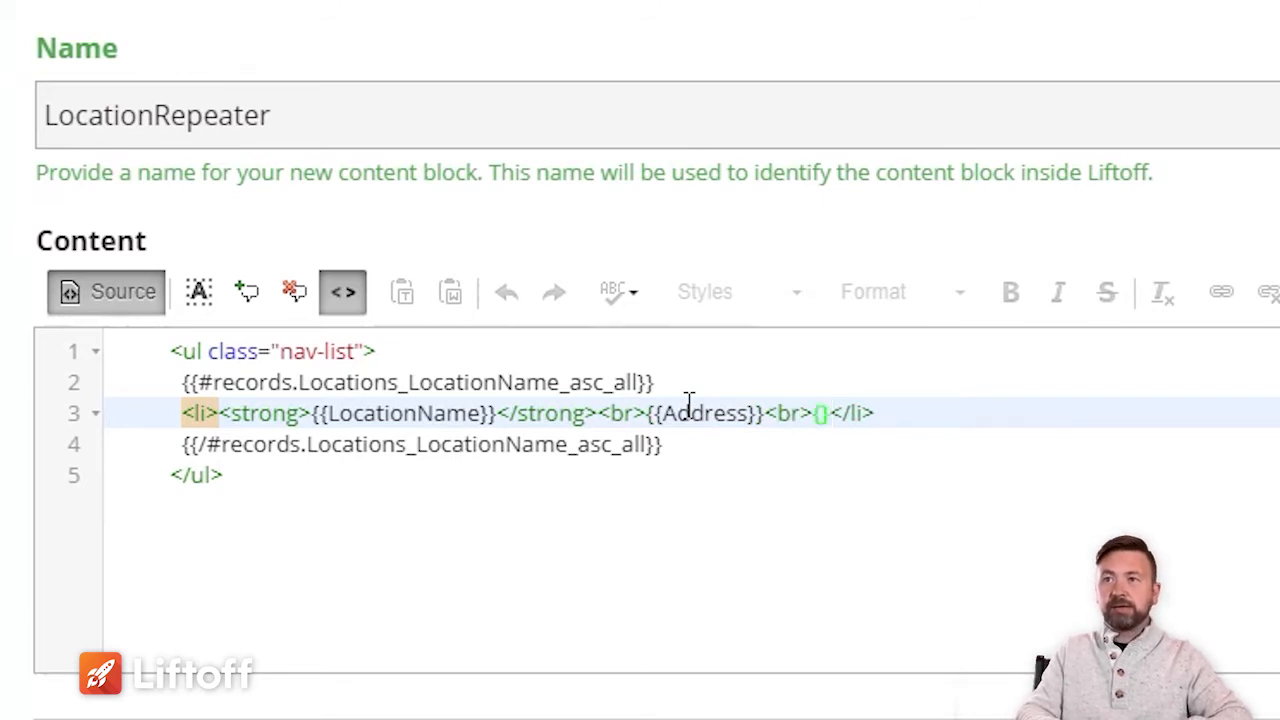
pyautogui.press('BackSpace')
pyautogui.press('BackSpace')
pyautogui.write('{{')
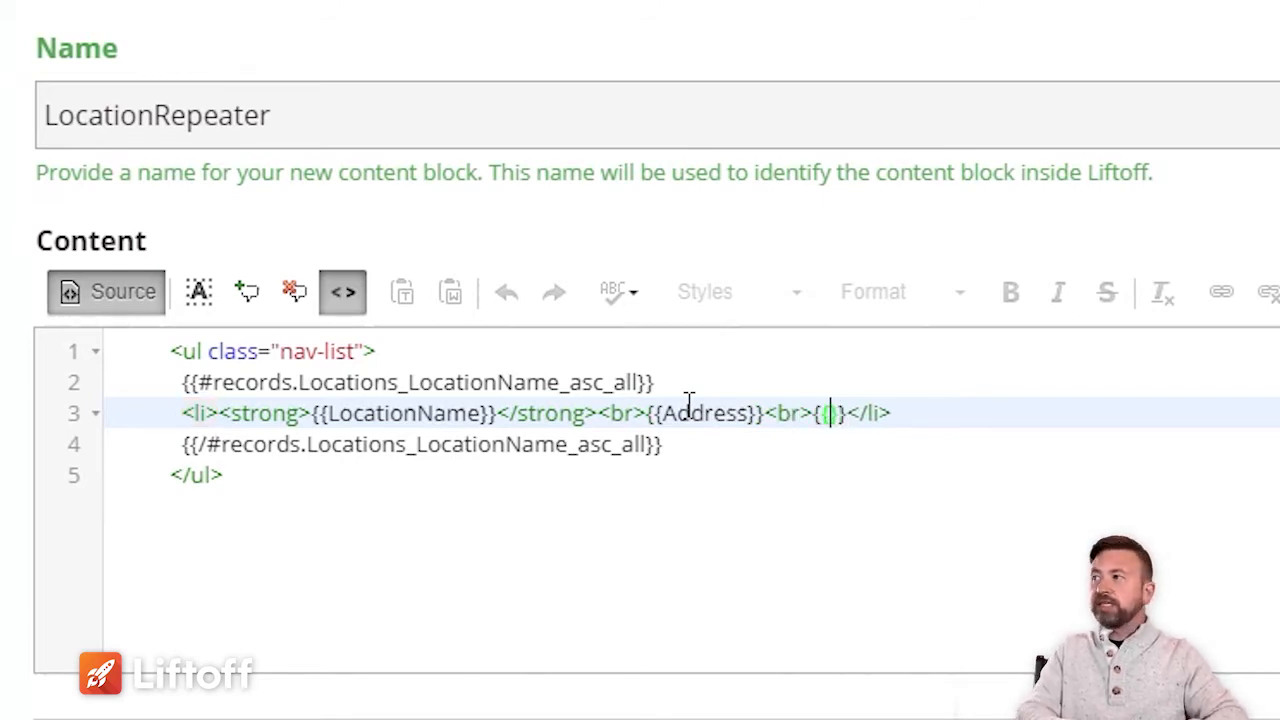
pyautogui.write('CityState')
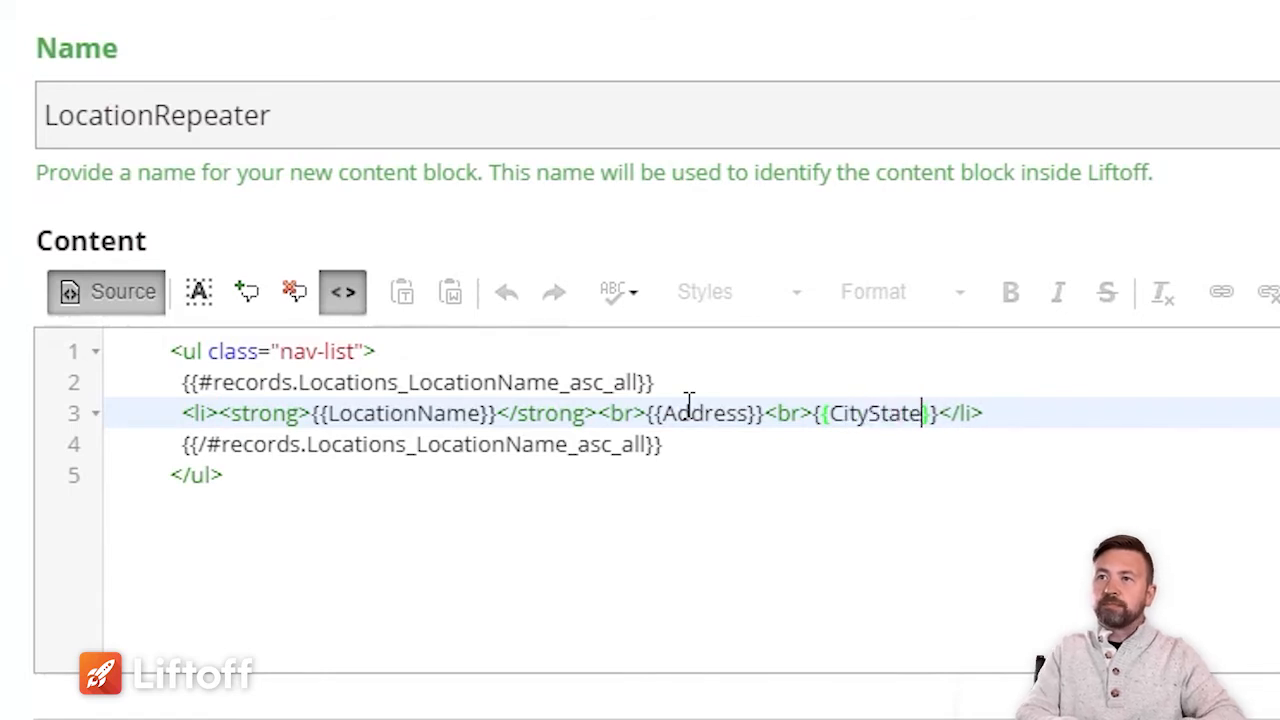
pyautogui.write('Zip')
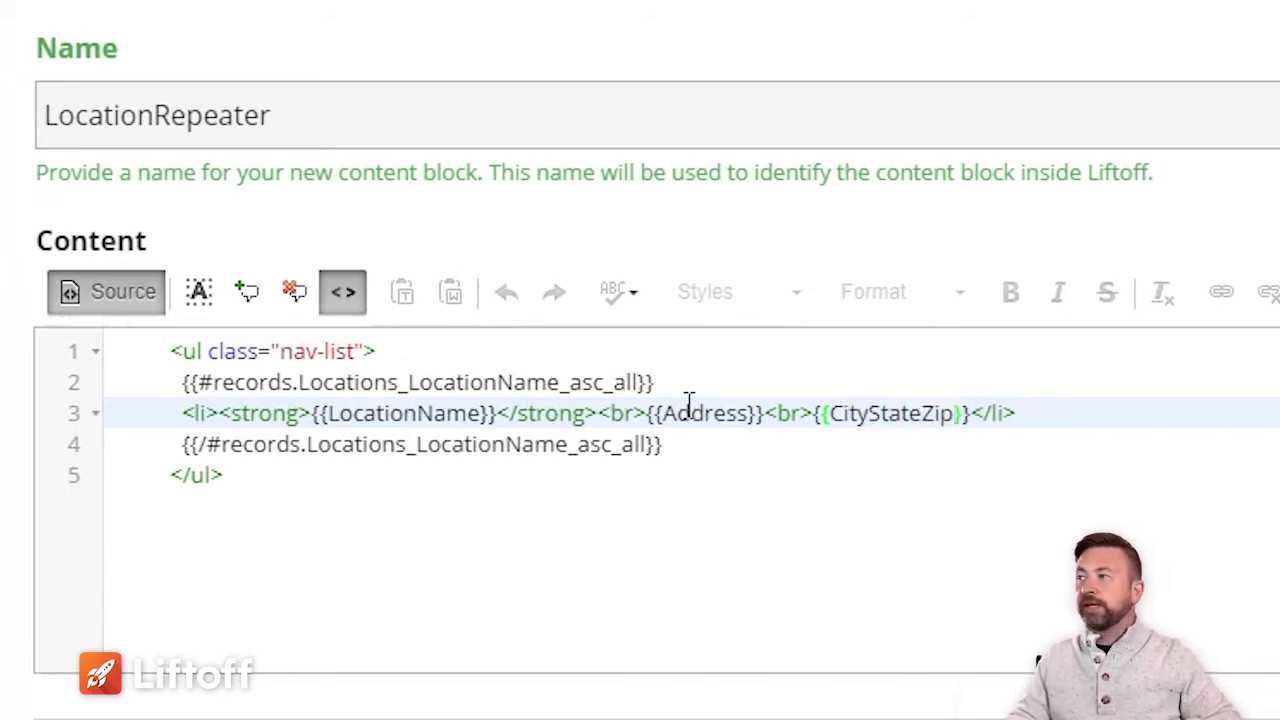
# - Maximize the browser window and open mias.liftoff.shop/locations in a new tab
pyautogui.press('Home')
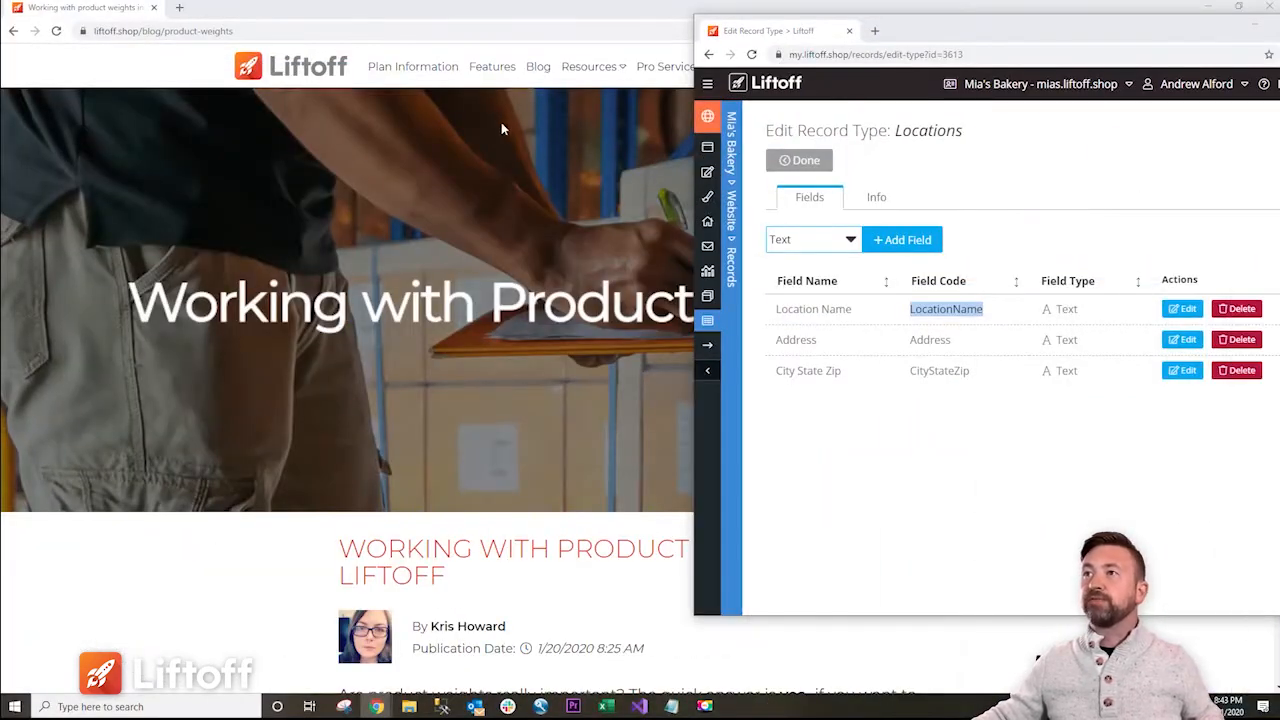
pyautogui.moveTo(1075, 35); pyautogui.dragTo(660, 107)
pyautogui.doubleClick(660, 107)
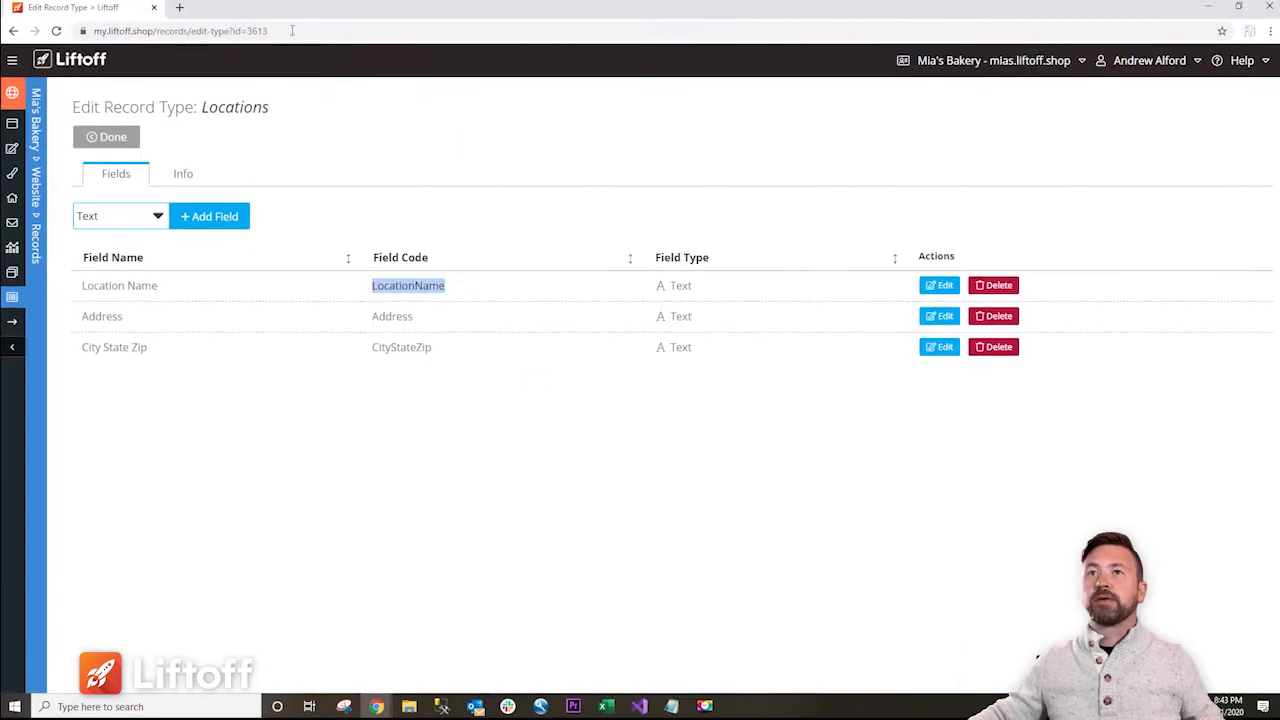
pyautogui.click(175, 8)
pyautogui.write('mias.liftoff.shop')
pyautogui.press('Return')
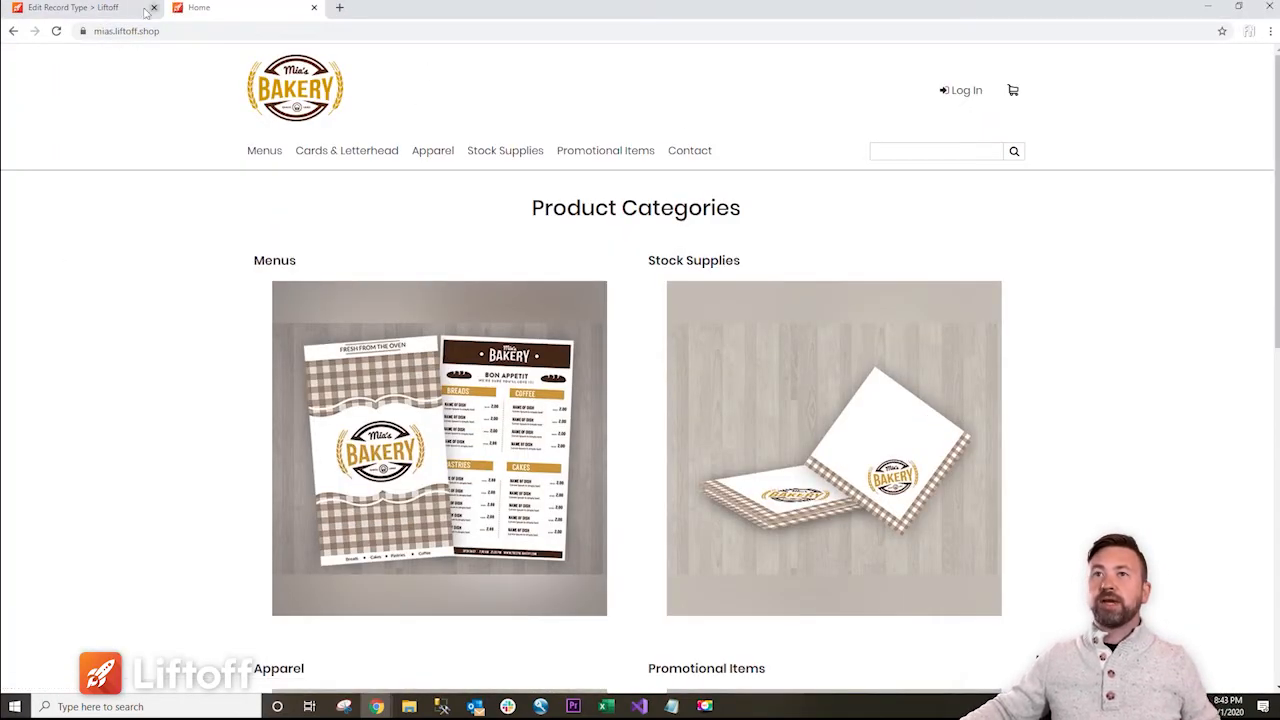
pyautogui.click(200, 30)
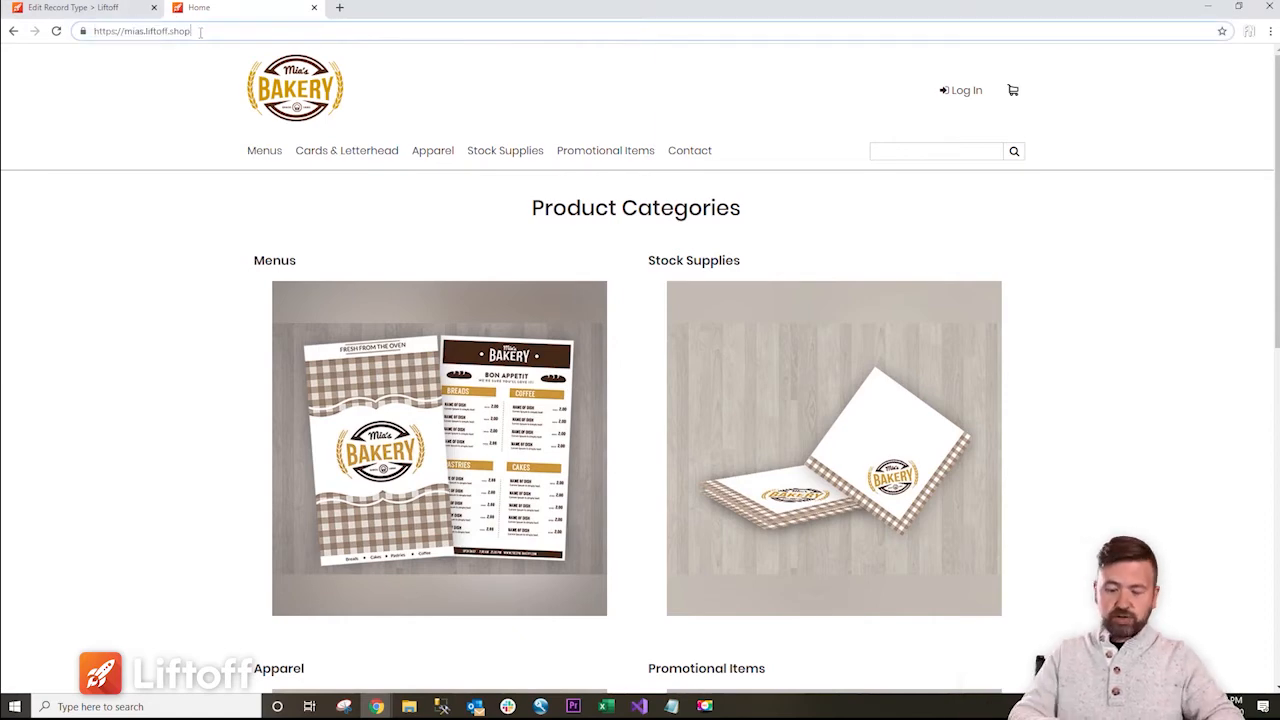
pyautogui.write('/locations')
pyautogui.press('Return')
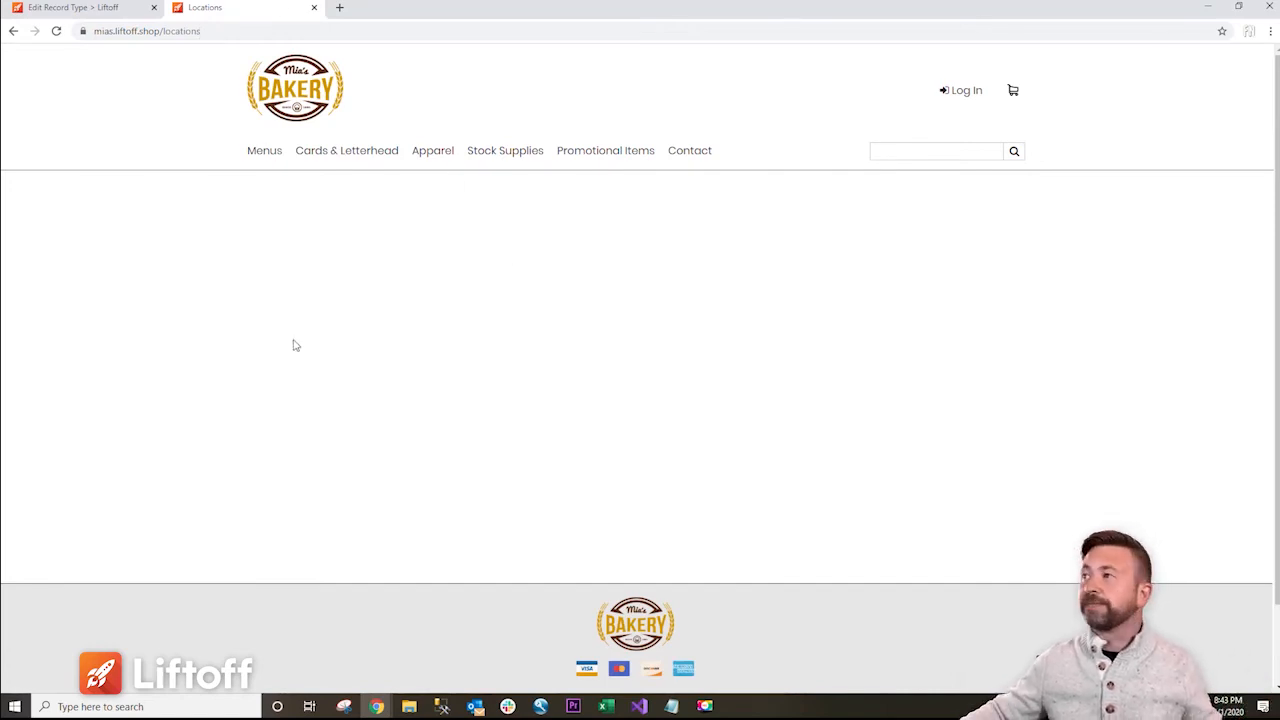
# - Filter the site's pages by the URL "location" and open the Locations page for editing
pyautogui.click(80, 8)
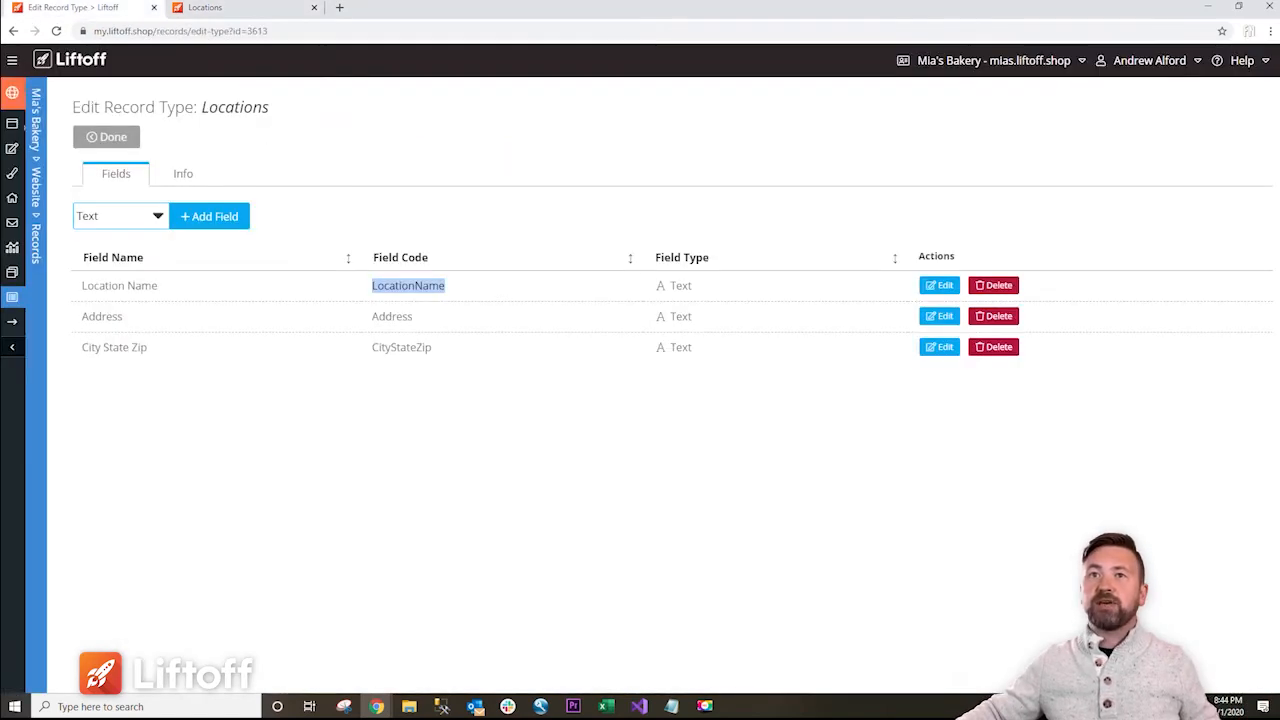
pyautogui.moveTo(42, 150)
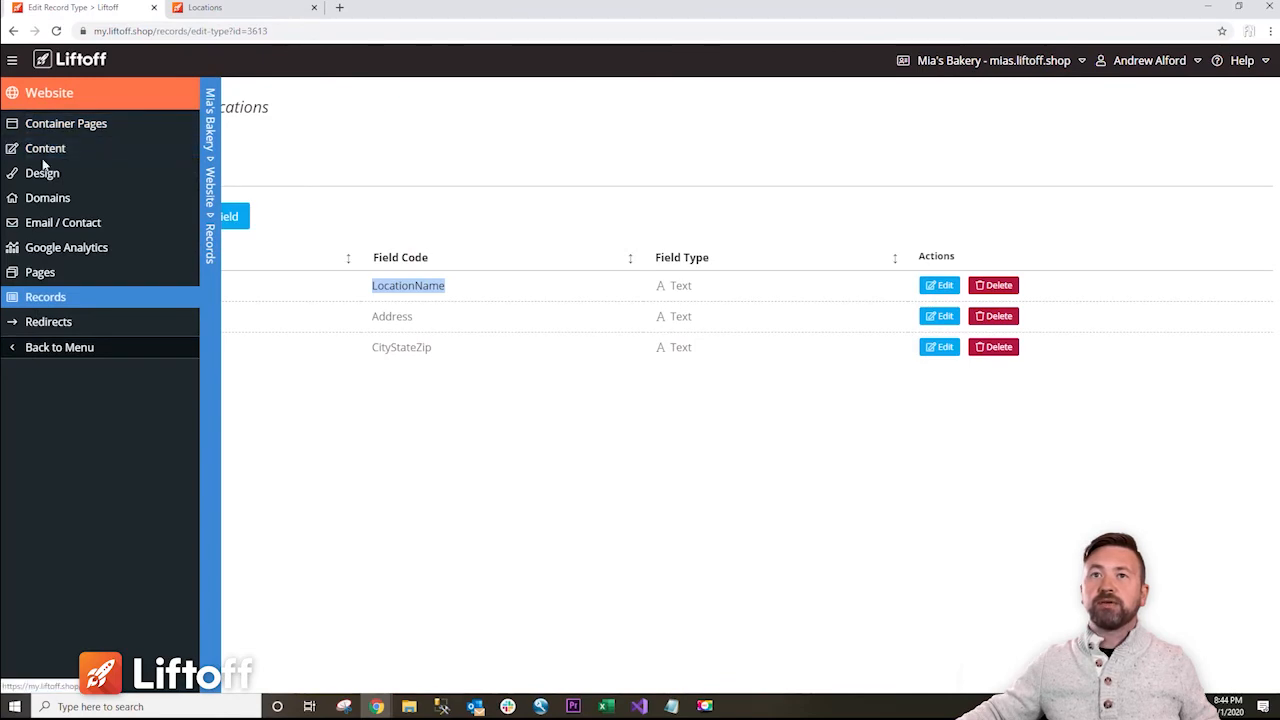
pyautogui.click(40, 272)
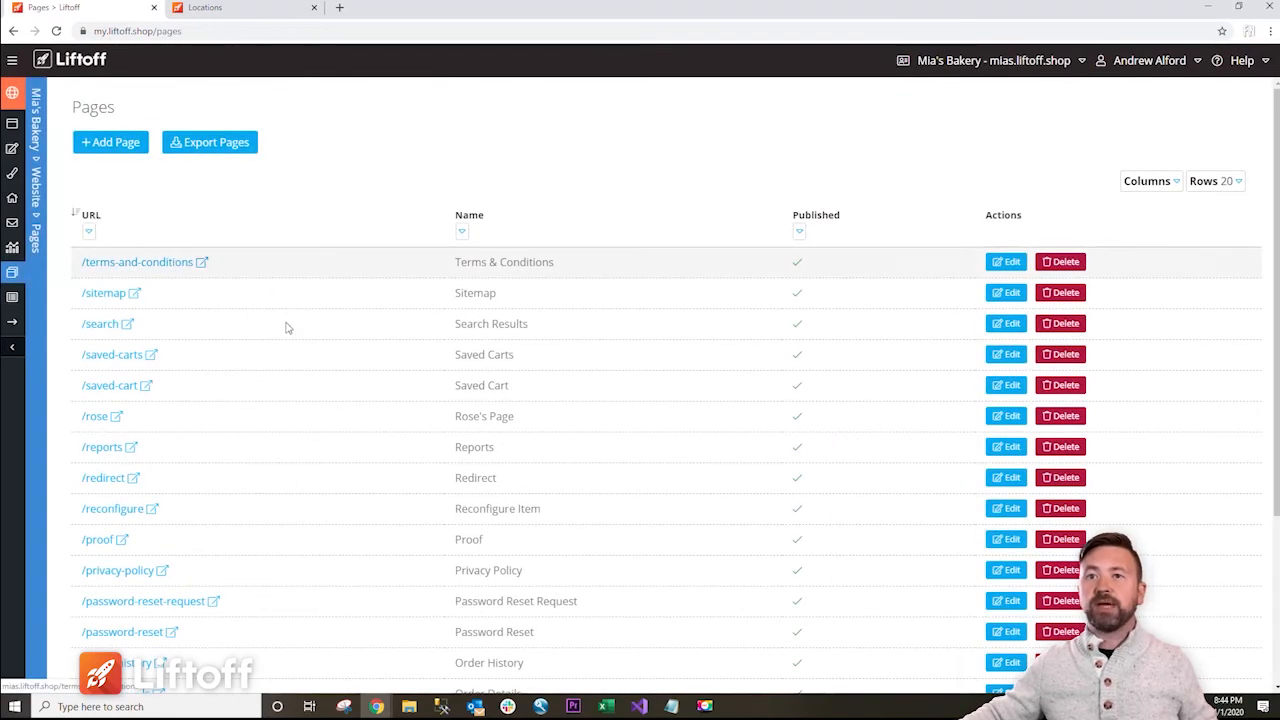
pyautogui.click(88, 233)
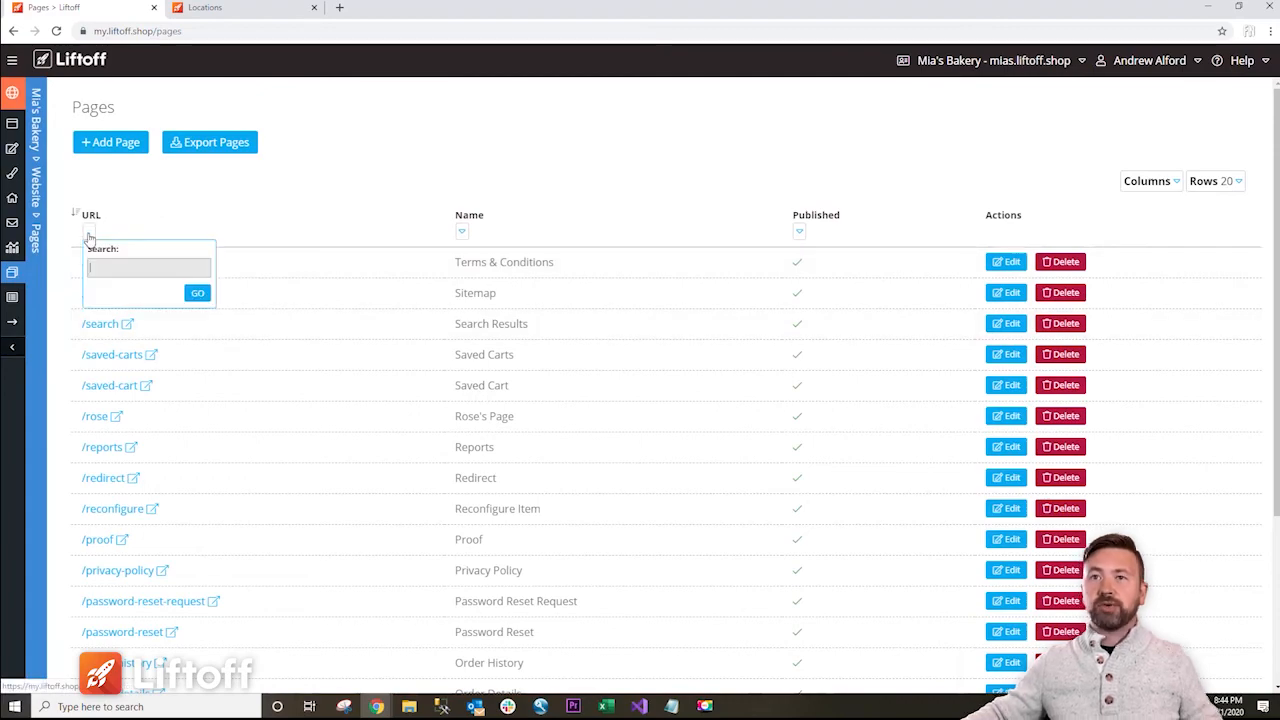
pyautogui.press('Return')
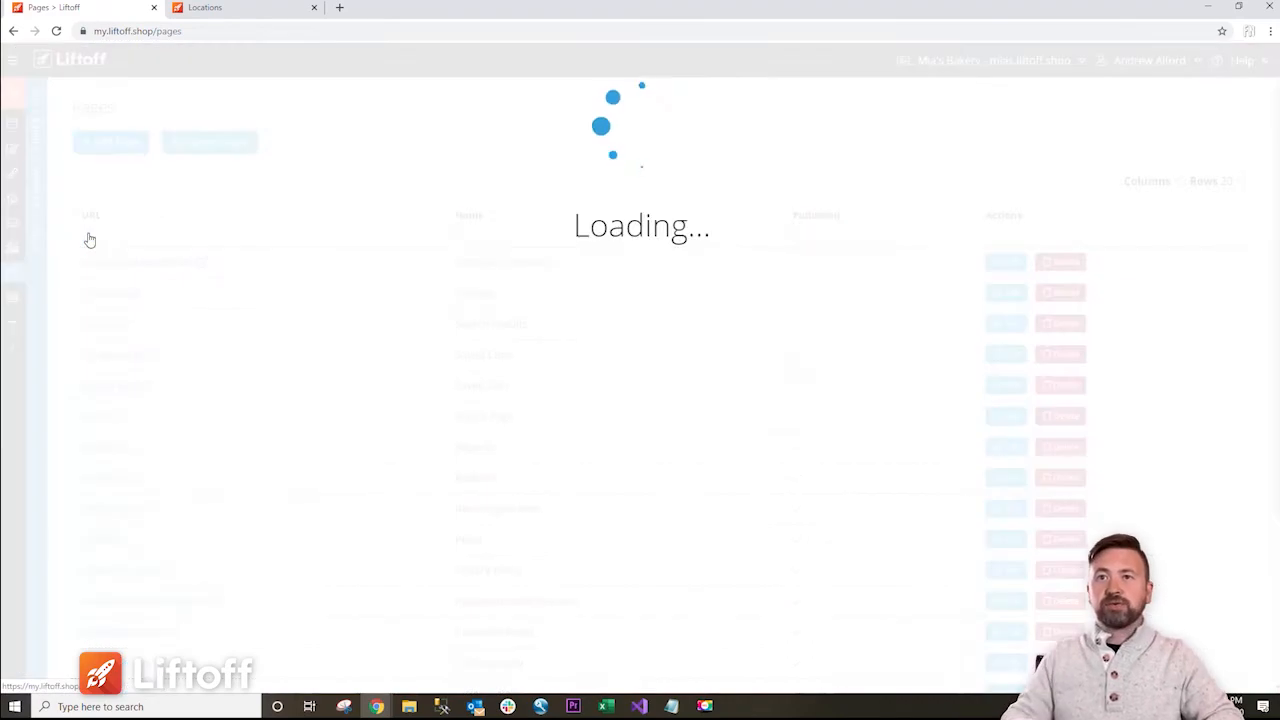
pyautogui.click(917, 269)
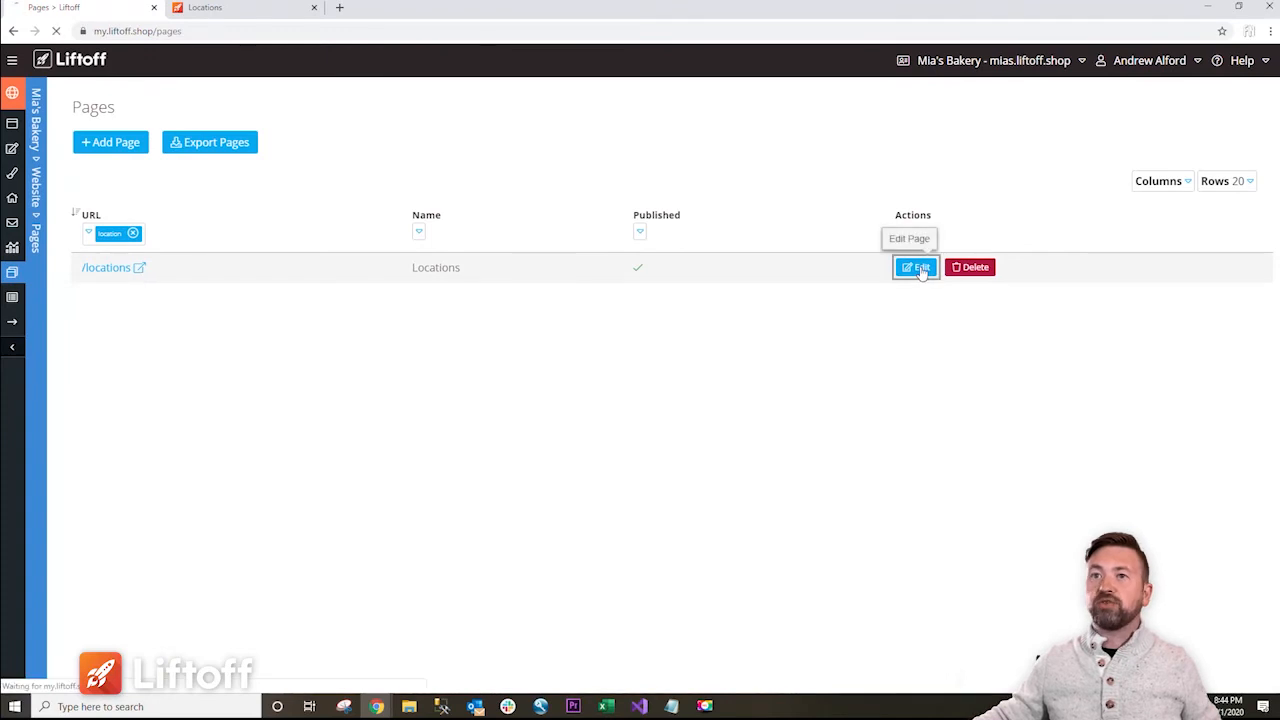
# - Add the LocationRepeater content block to the Main Body area of the Locations page
pyautogui.click(183, 175)
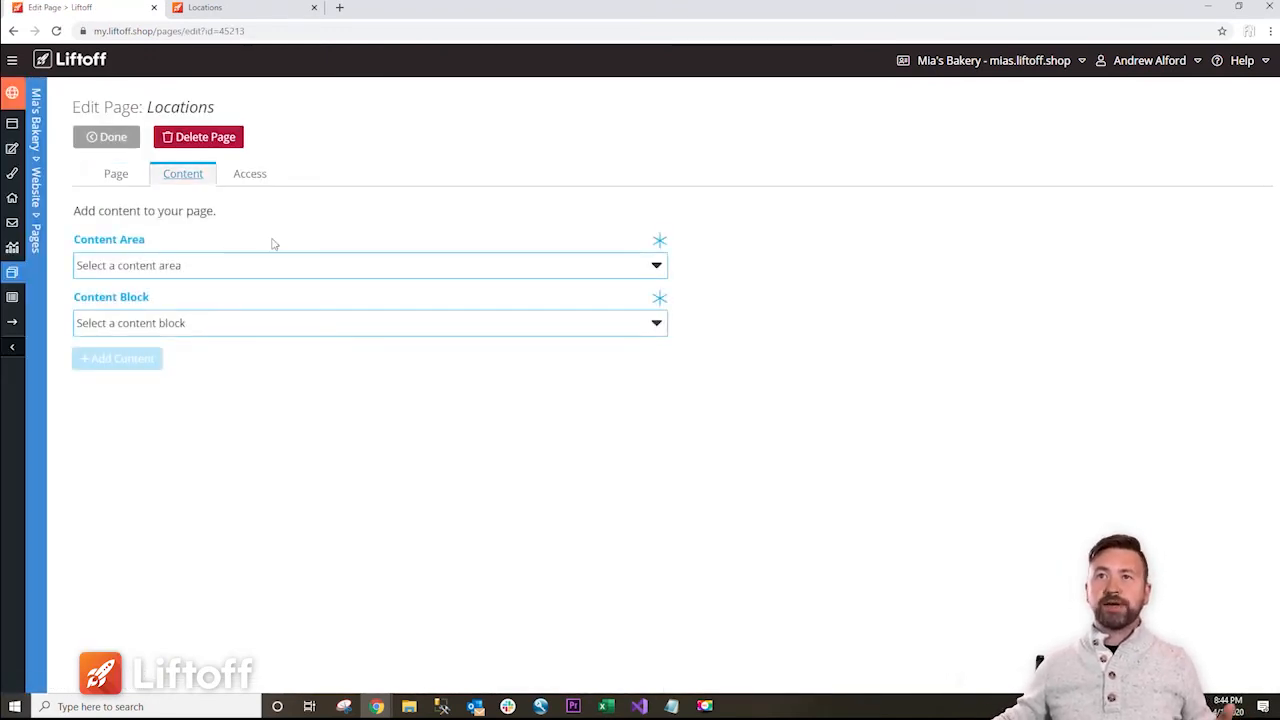
pyautogui.click(223, 267)
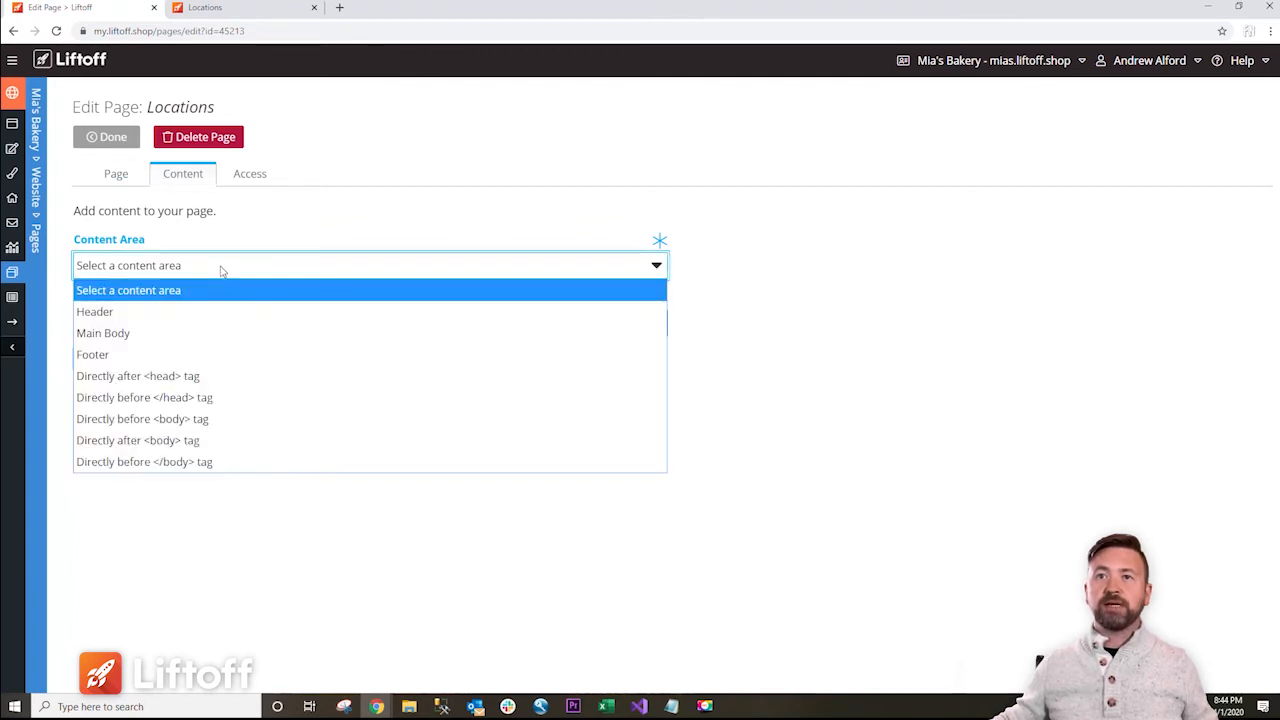
pyautogui.click(166, 331)
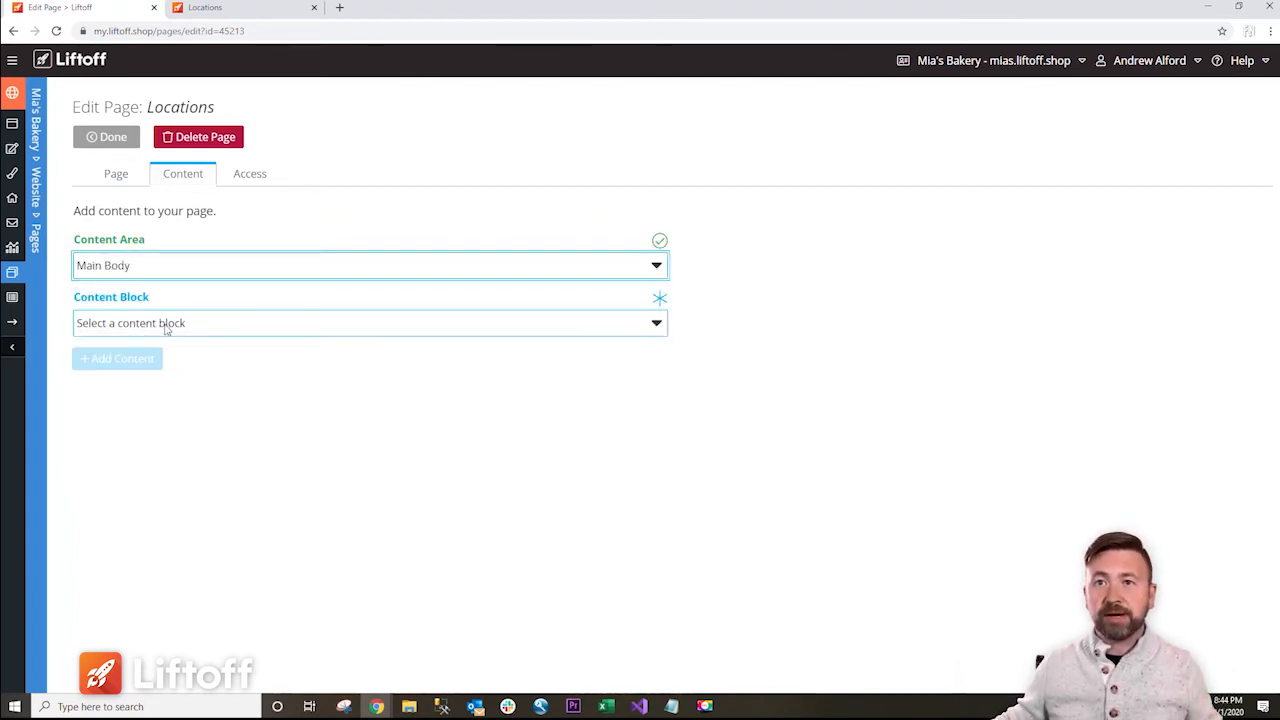
pyautogui.click(167, 331)
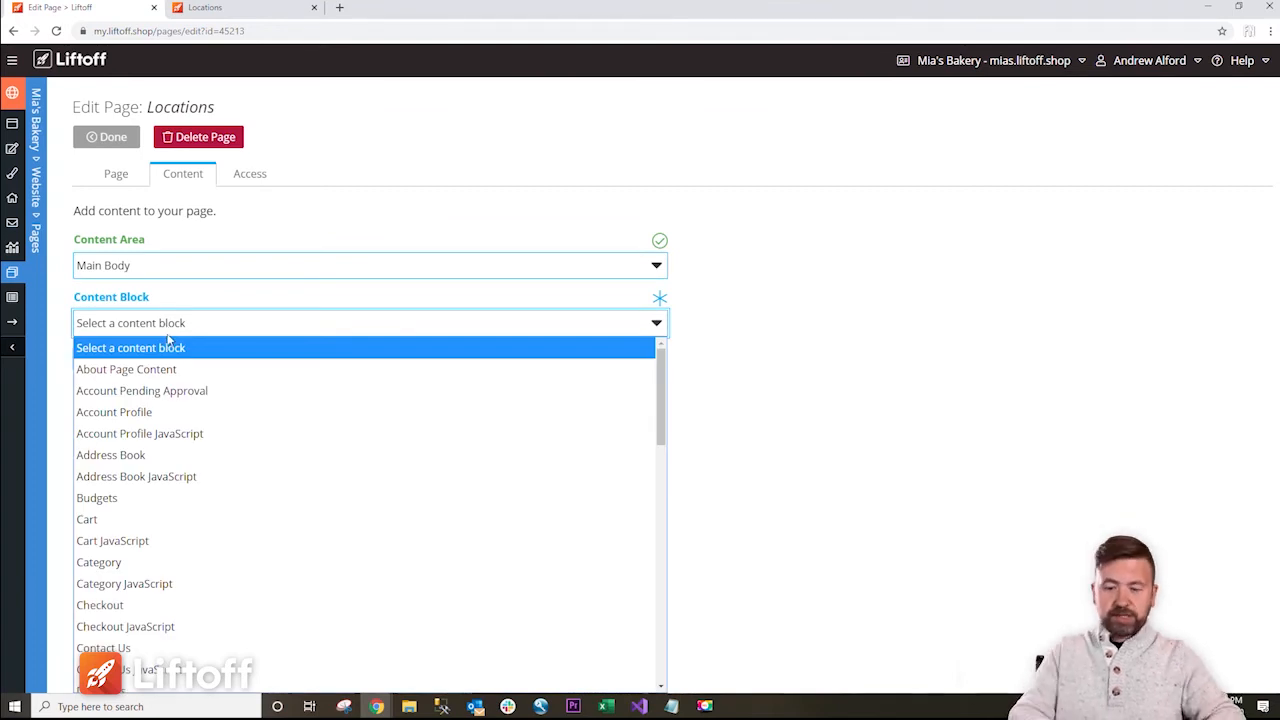
pyautogui.press('l')
pyautogui.click(903, 323)
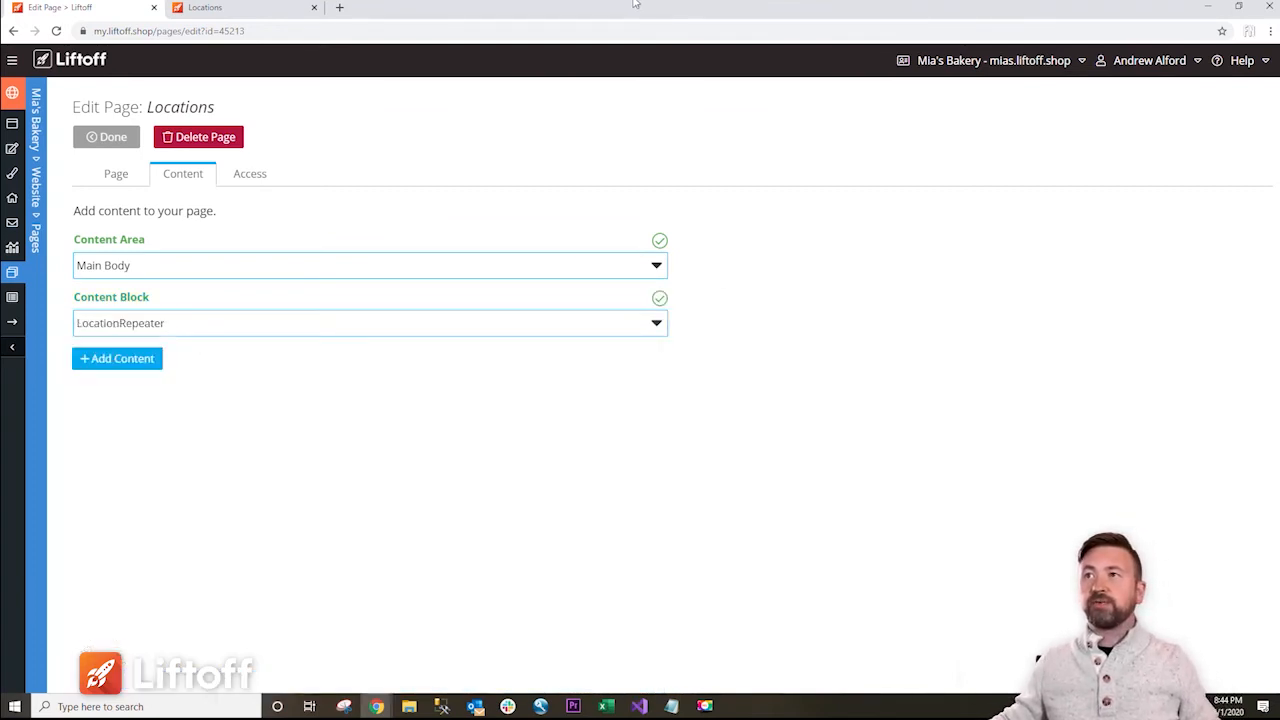
pyautogui.moveTo(627, 6); pyautogui.dragTo(751, 22)
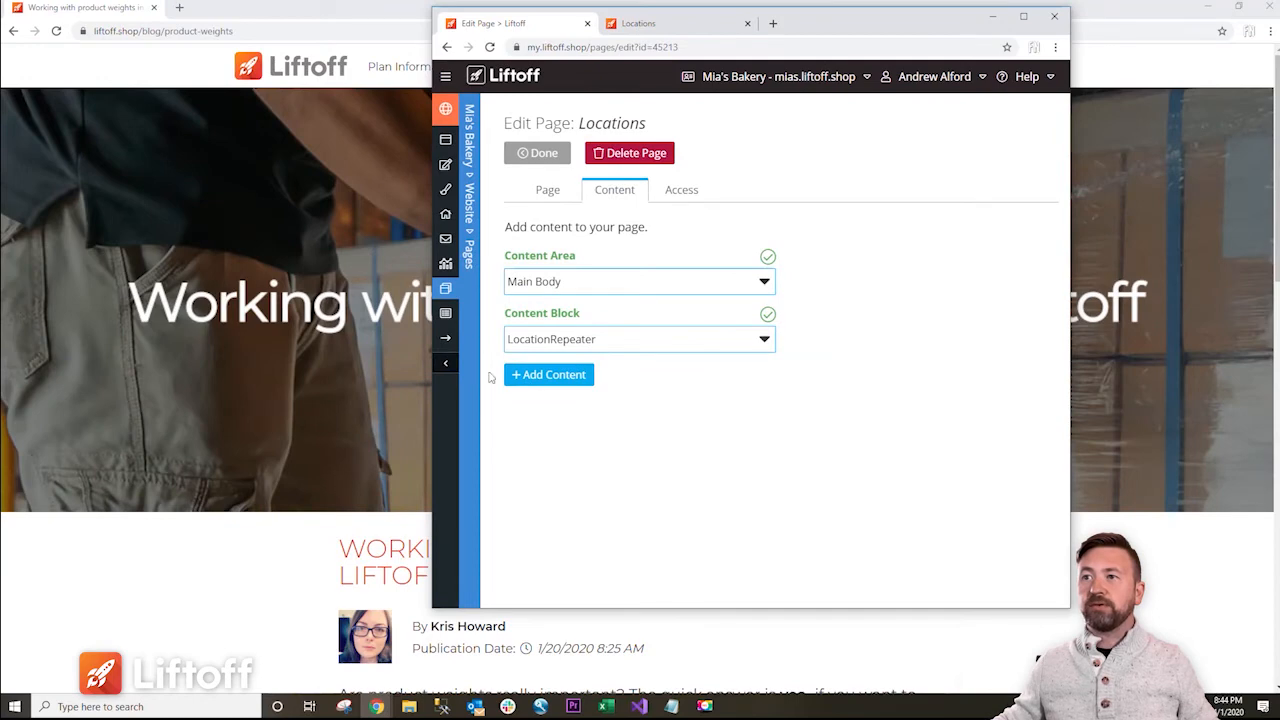
pyautogui.click(555, 381)
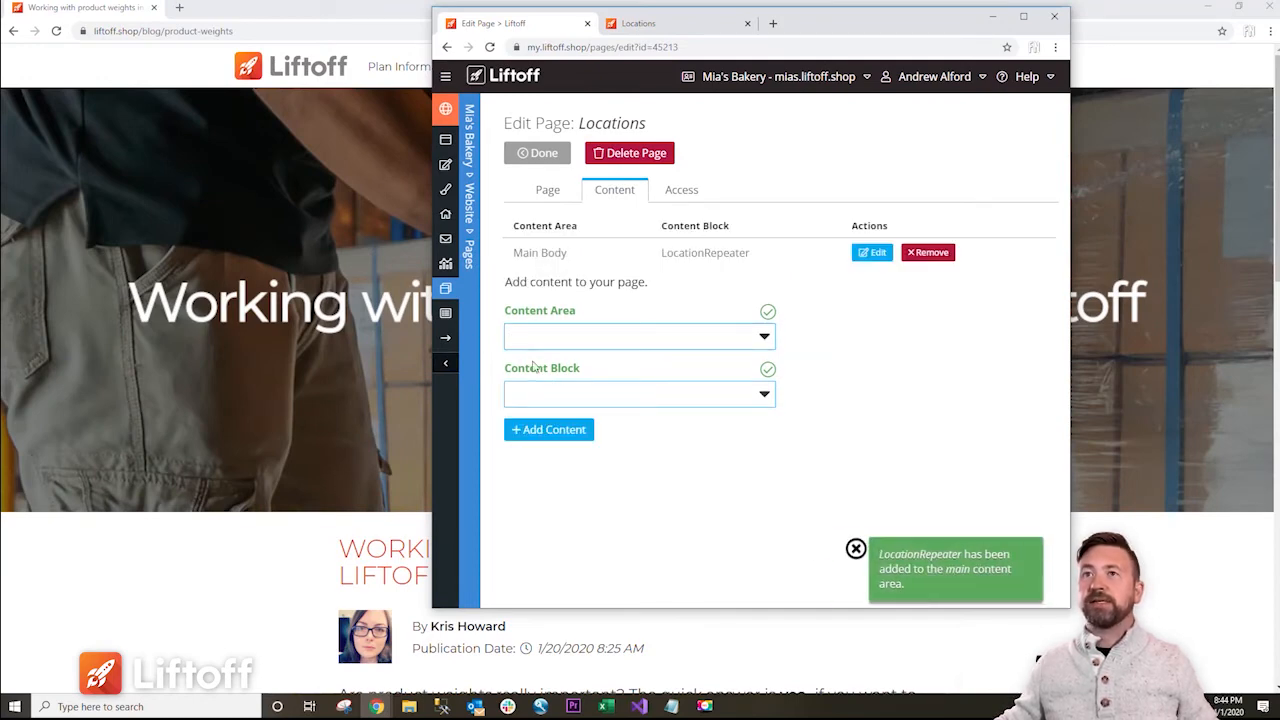
# - Maximize the browser window and reload the live Locations page to check the added content
pyautogui.moveTo(807, 31); pyautogui.dragTo(654, 54)
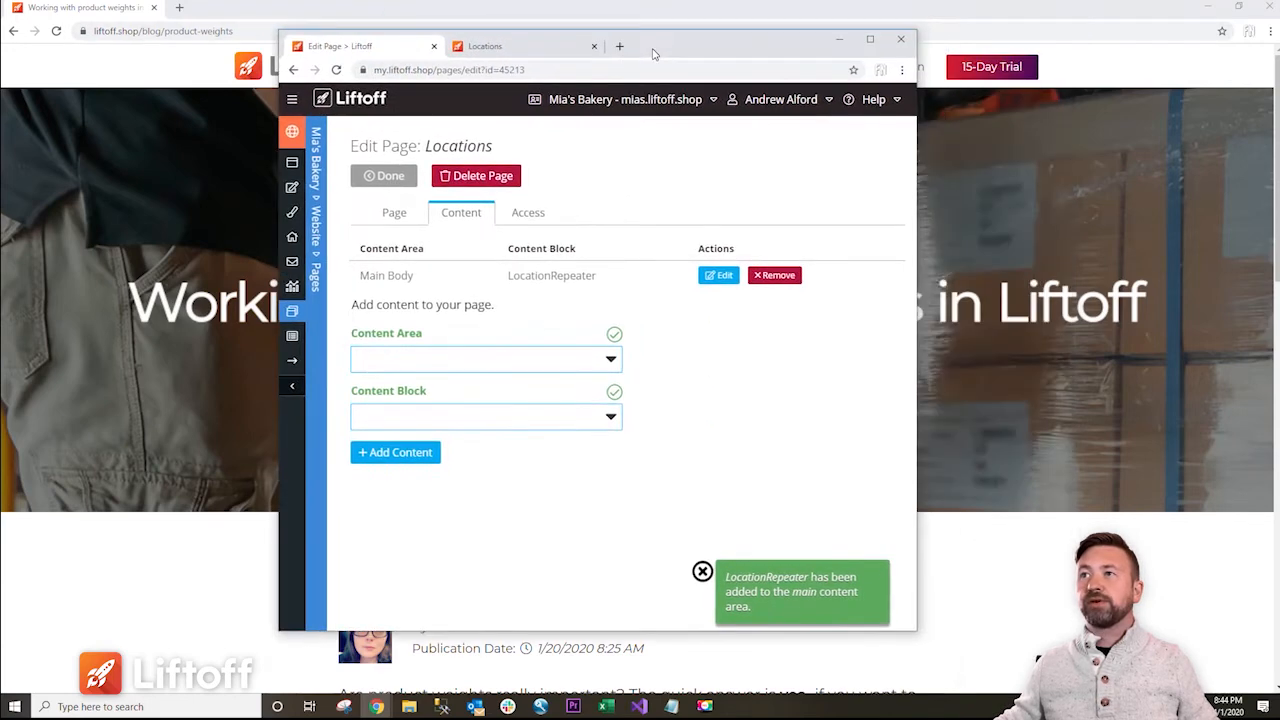
pyautogui.doubleClick(654, 54)
pyautogui.click(268, 12)
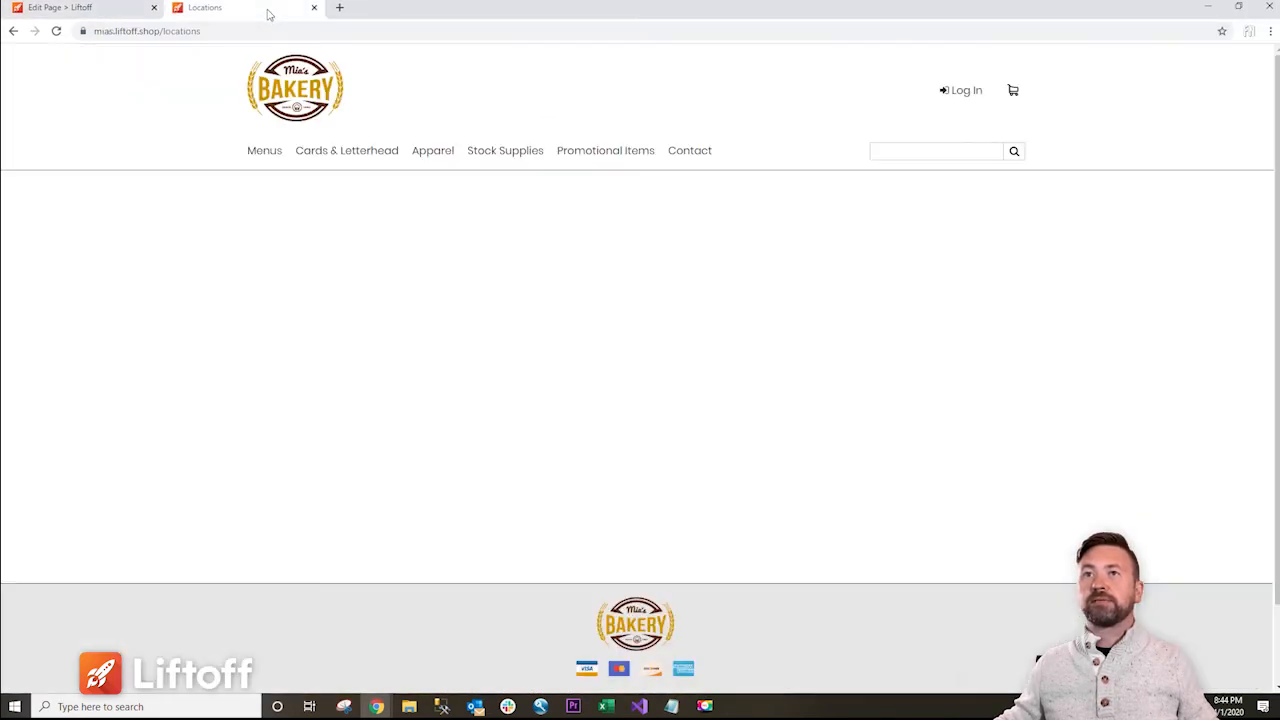
pyautogui.click(57, 31)
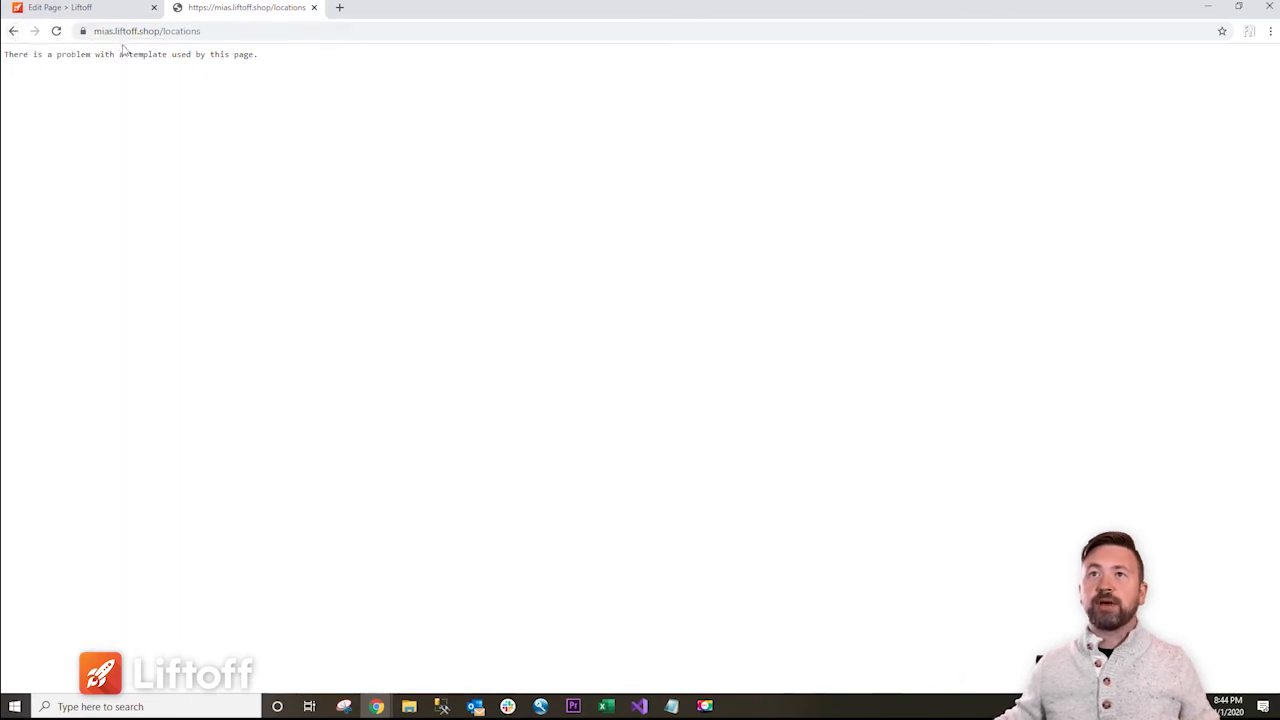
# - Return to the Liftoff admin, filter the content blocks by name and open LocationRepeater for editing
pyautogui.click(91, 13)
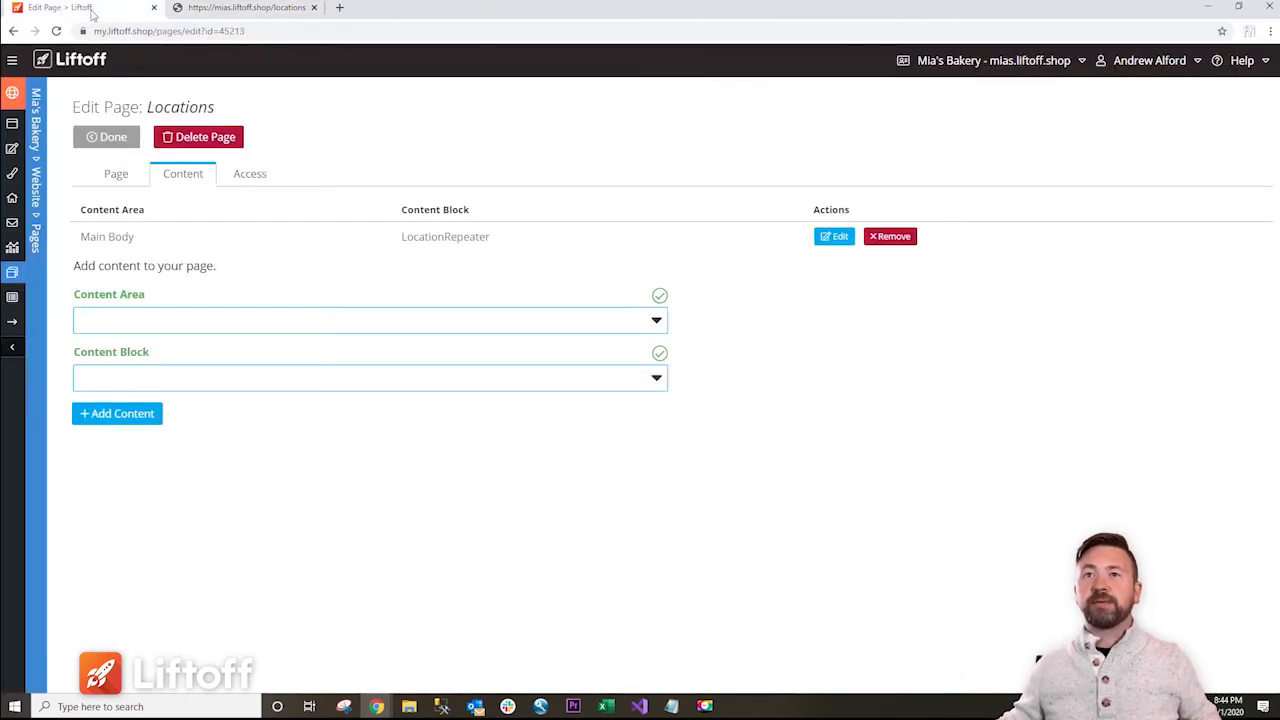
pyautogui.click(40, 148)
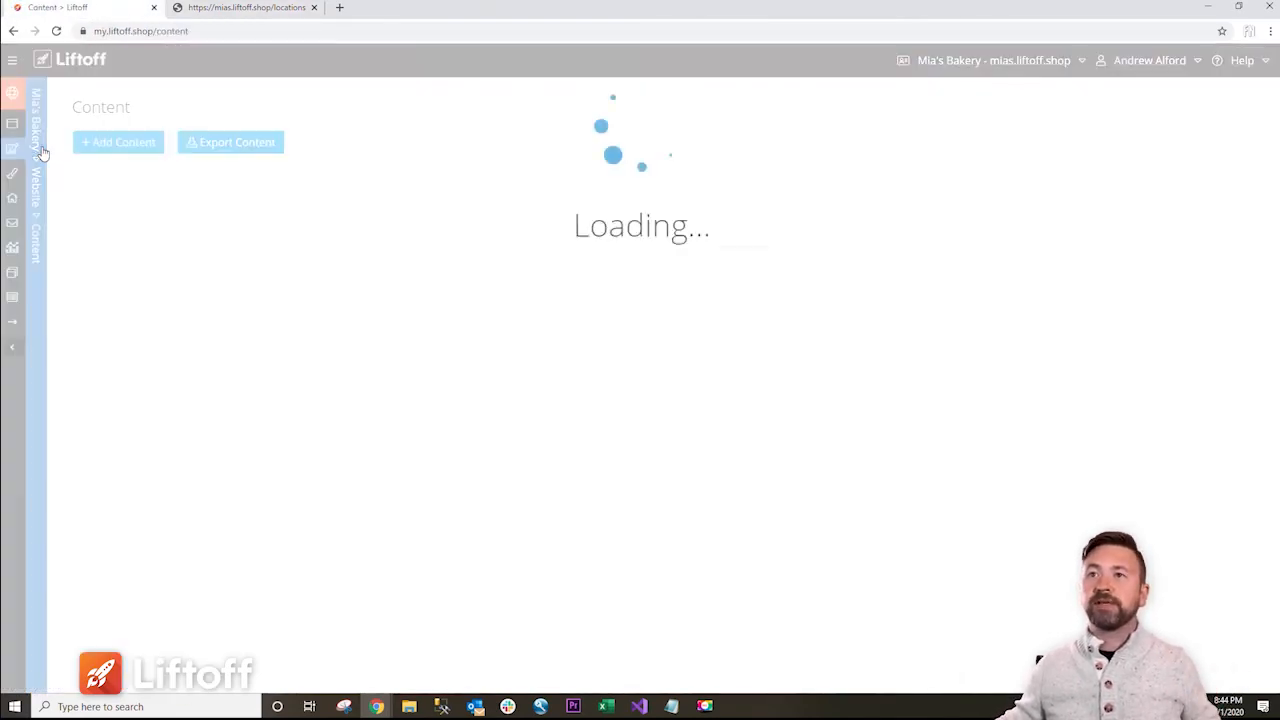
pyautogui.scroll(-1, 412, 330)
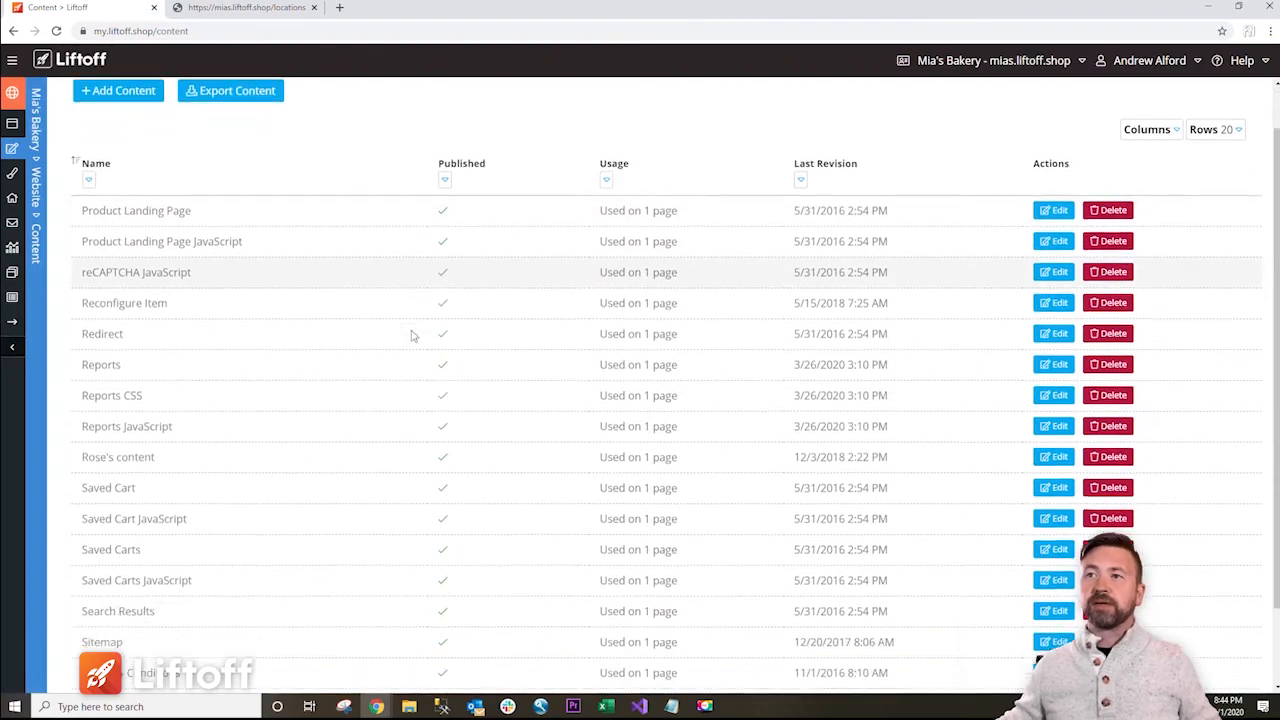
pyautogui.scroll(-3, 410, 333)
pyautogui.scroll(5, 223, 194)
pyautogui.click(88, 233)
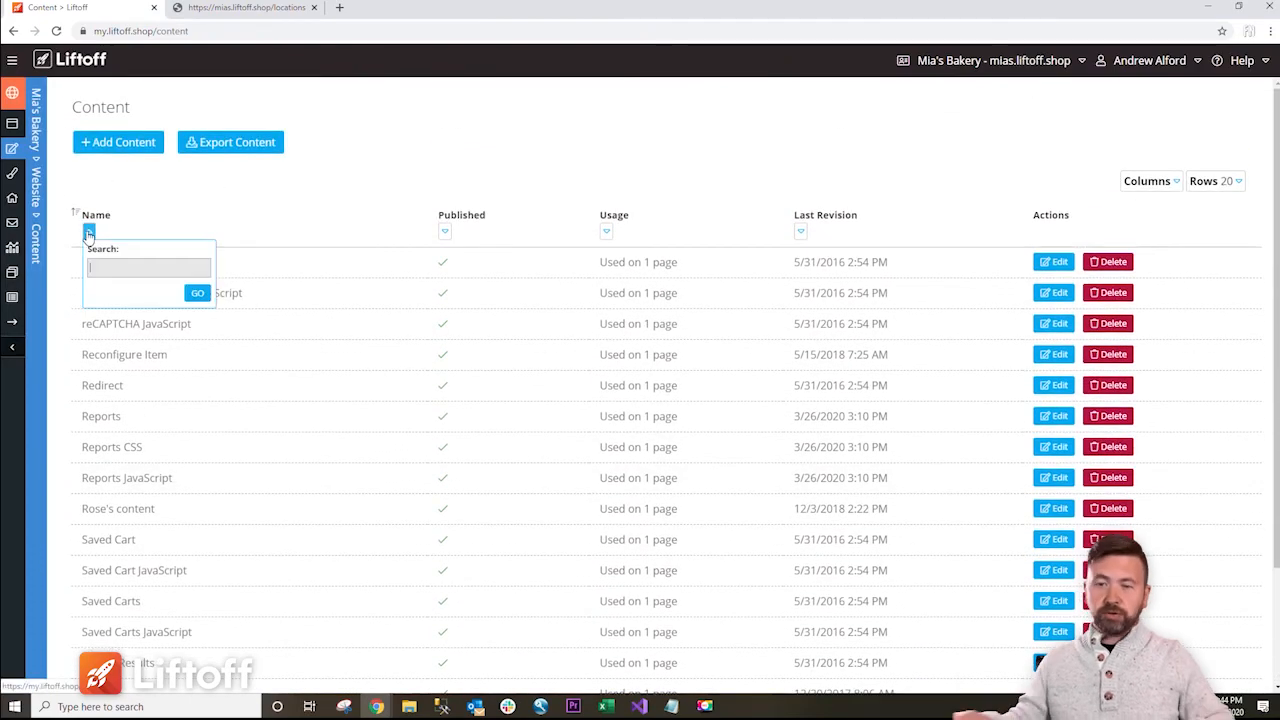
pyautogui.press('Return')
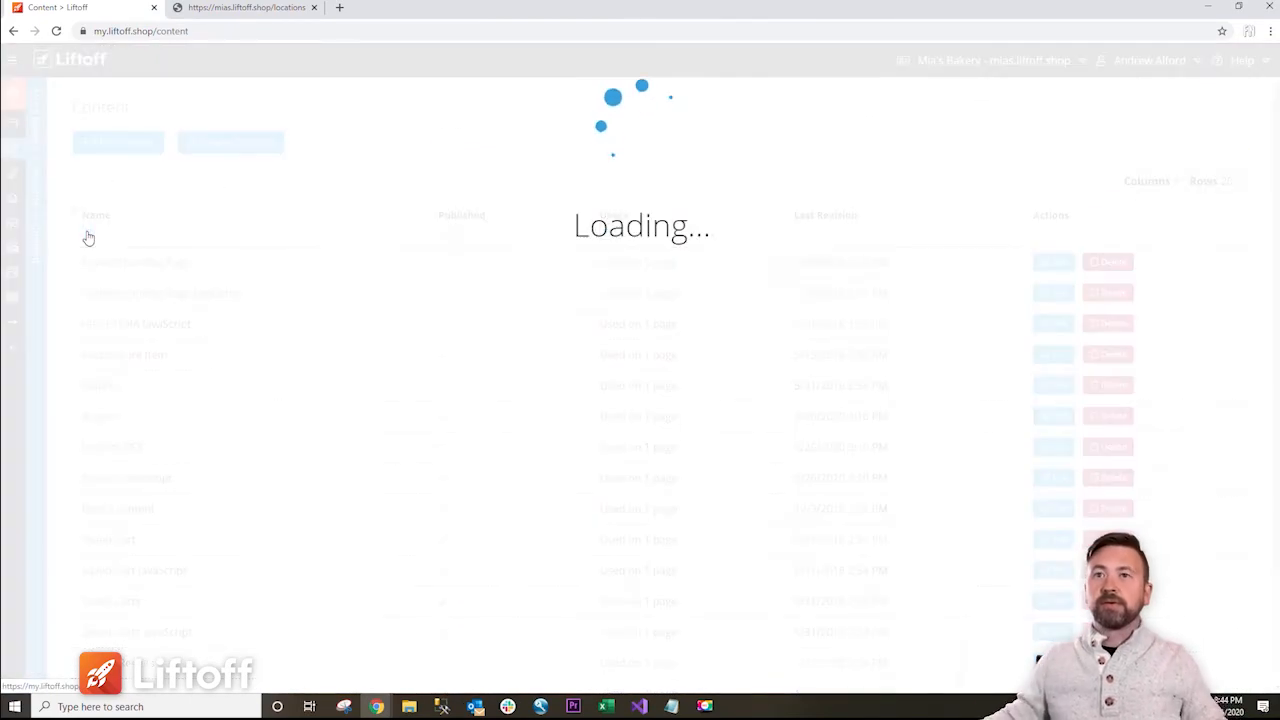
pyautogui.click(1016, 269)
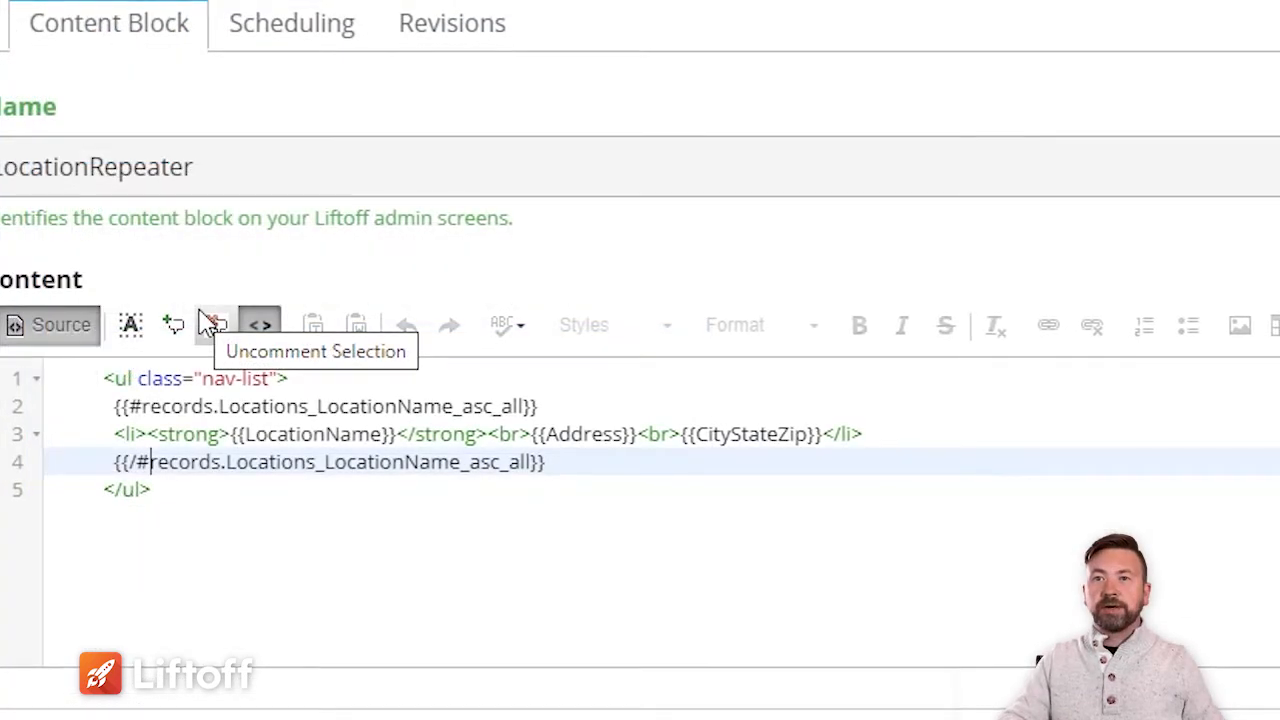
# - Remove the # from the closing repeater tag so it reads {{/records.Locations_LocationName_asc_all}}, and compare it with the opening tag
pyautogui.press('BackSpace')
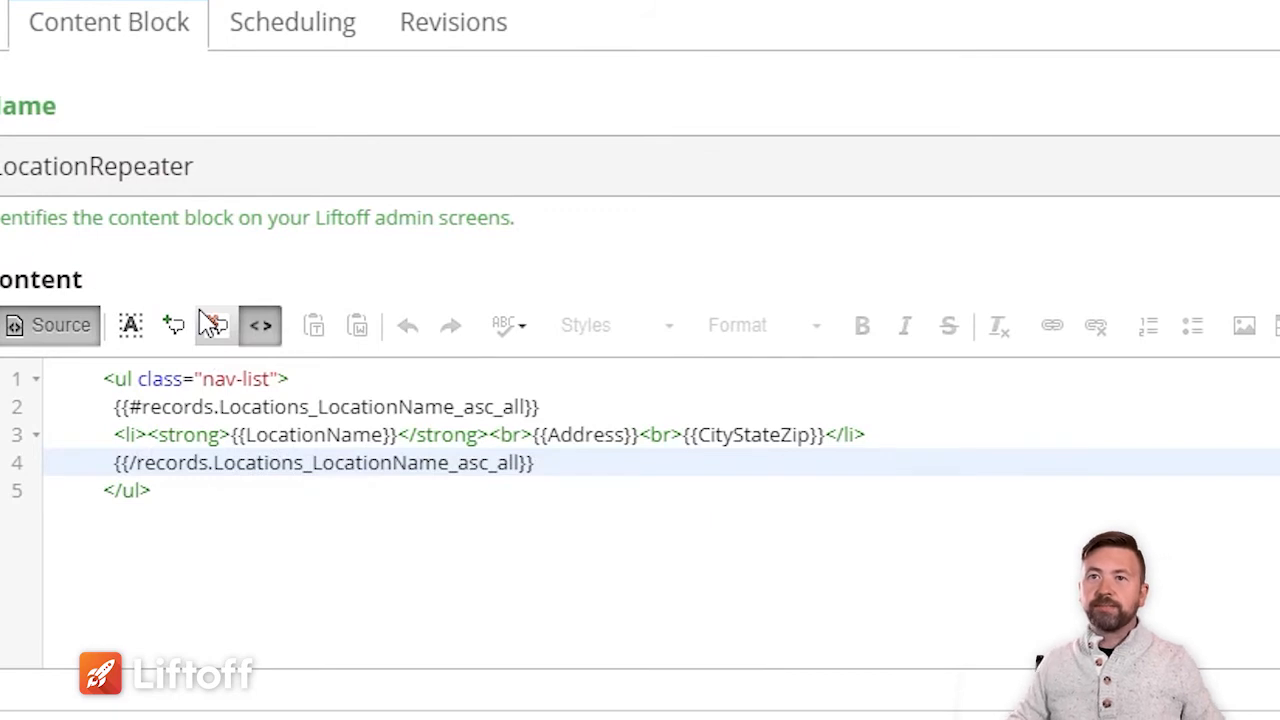
pyautogui.press('Up')
pyautogui.press('Up')
pyautogui.press('Right')
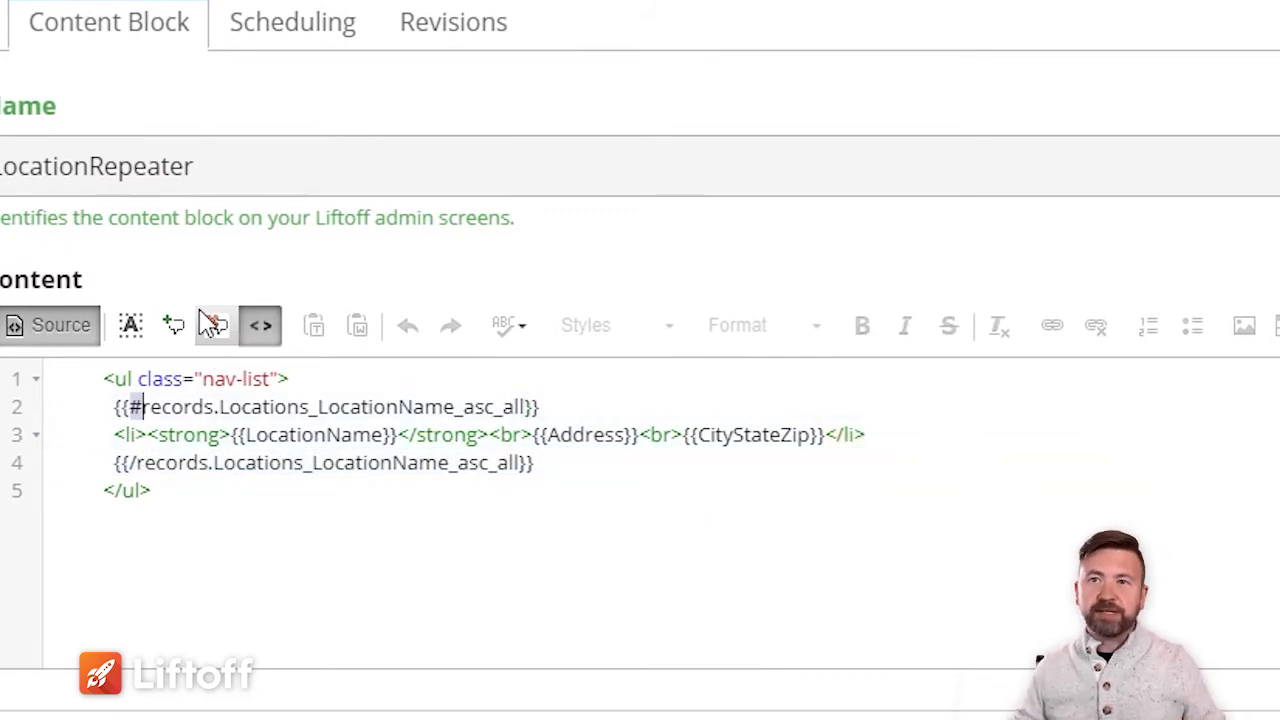
pyautogui.press('Down')
pyautogui.press('Down')
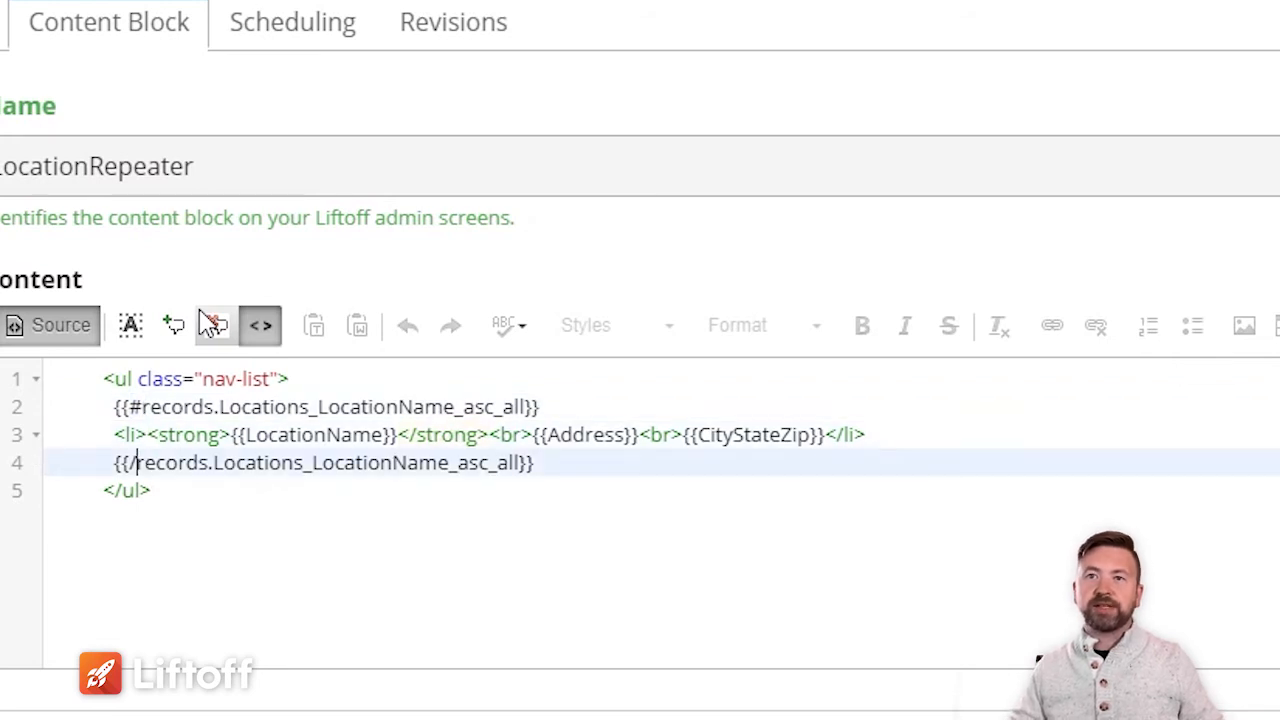
pyautogui.hotkey('shift', 'Left')
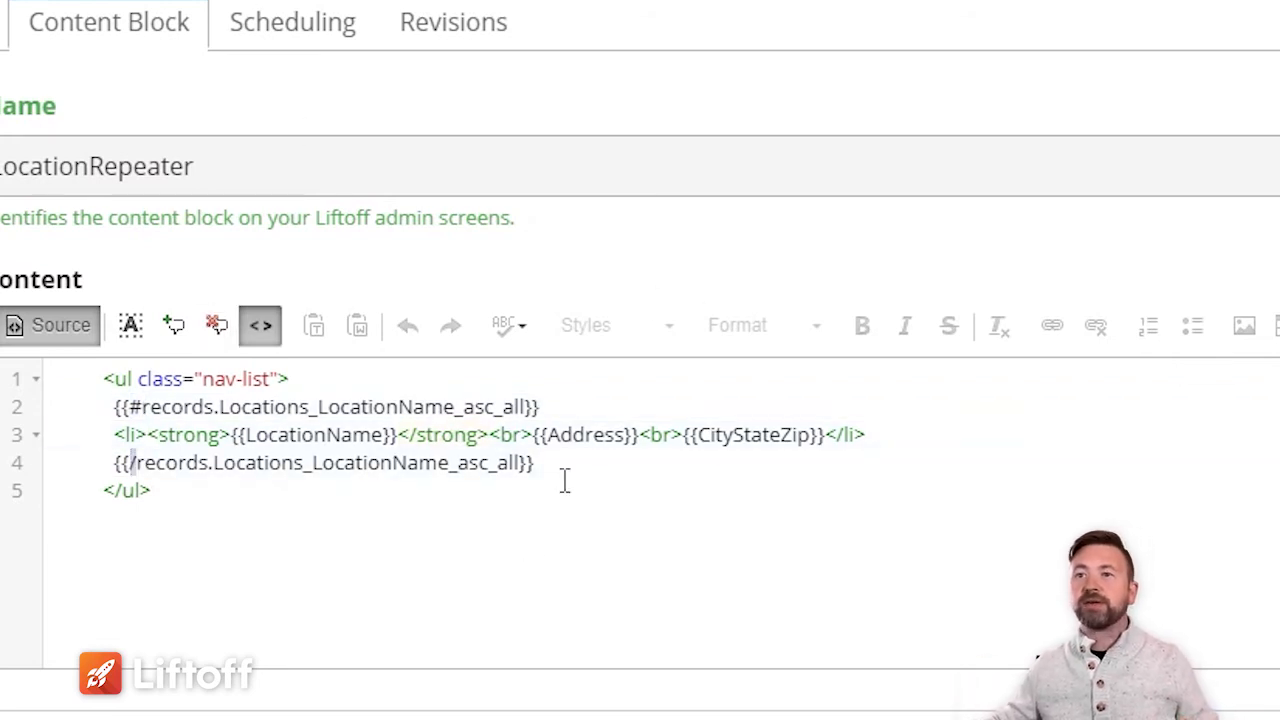
# - Return to the live Locations page and highlight the listed entries from (Satellite) through Blackfoot, ID
pyautogui.click(619, 167)
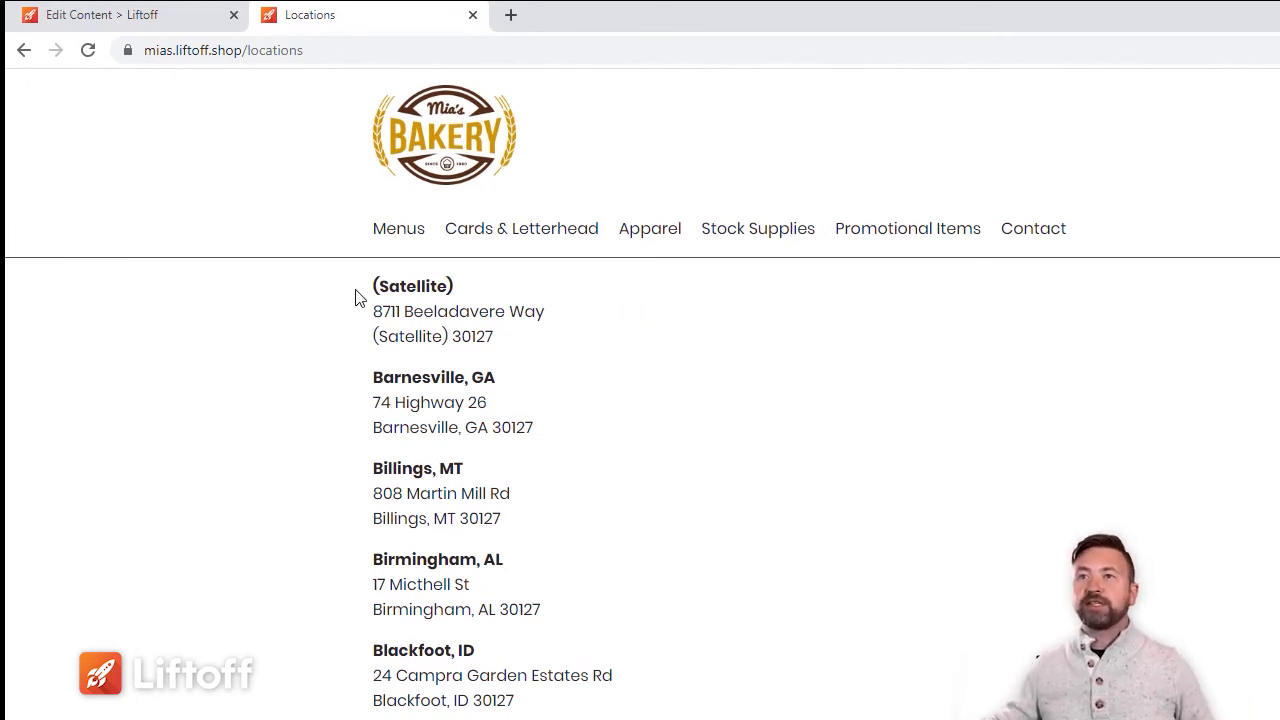
pyautogui.moveTo(369, 288); pyautogui.dragTo(640, 712)
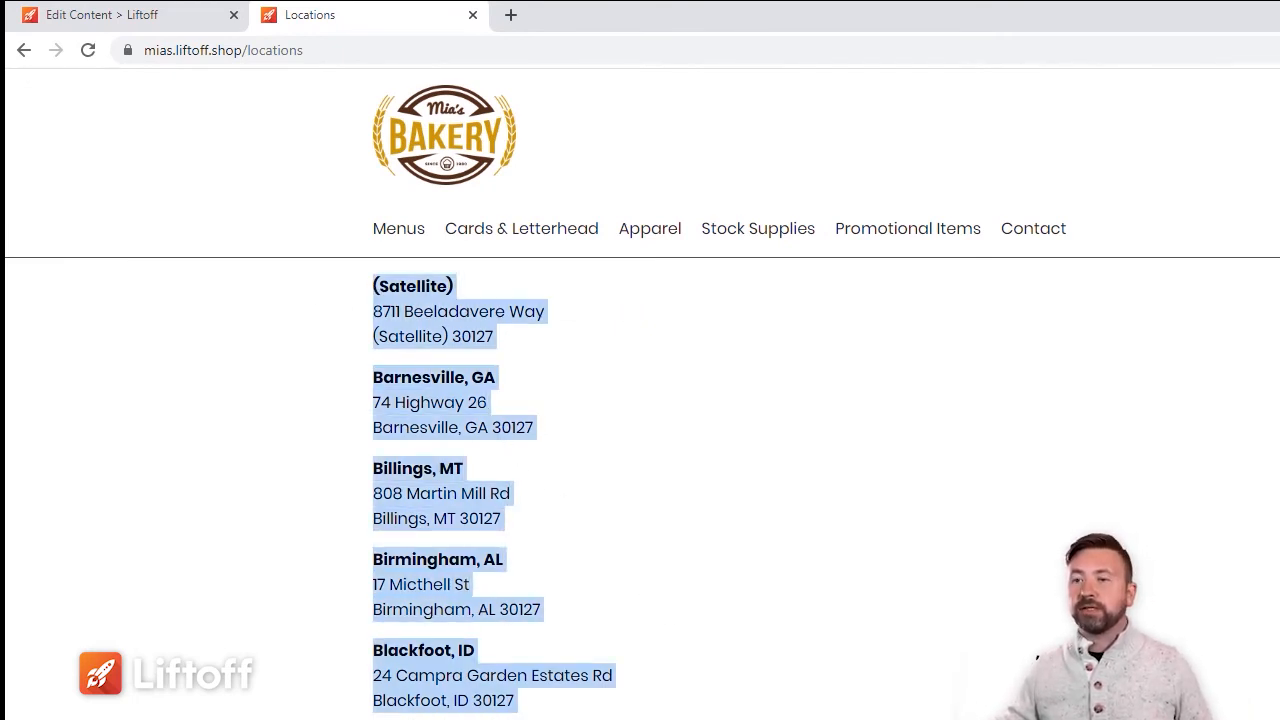